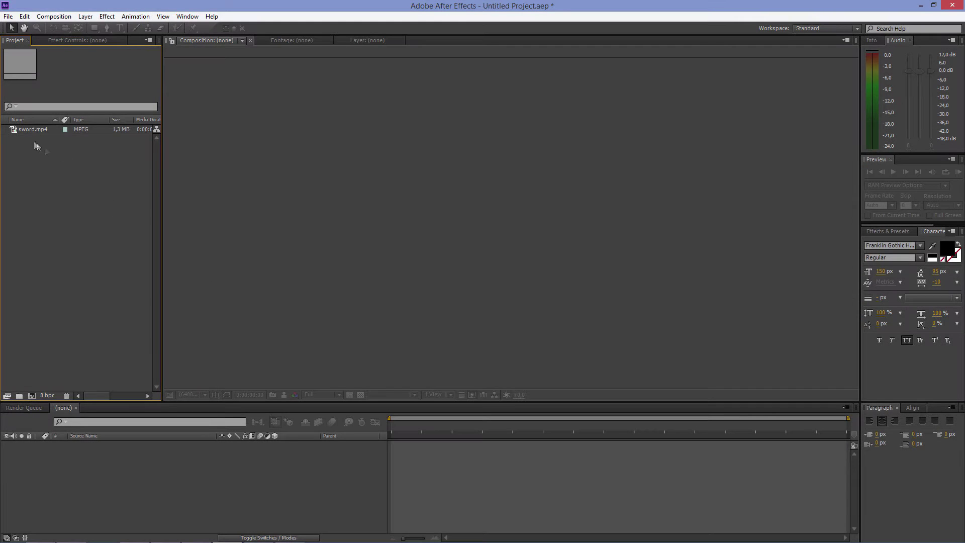
# Step: Build the 'sword' composition from sword.mp4 and bring up the Layer > New choices
pyautogui.moveTo(31, 130); pyautogui.dragTo(31, 396)
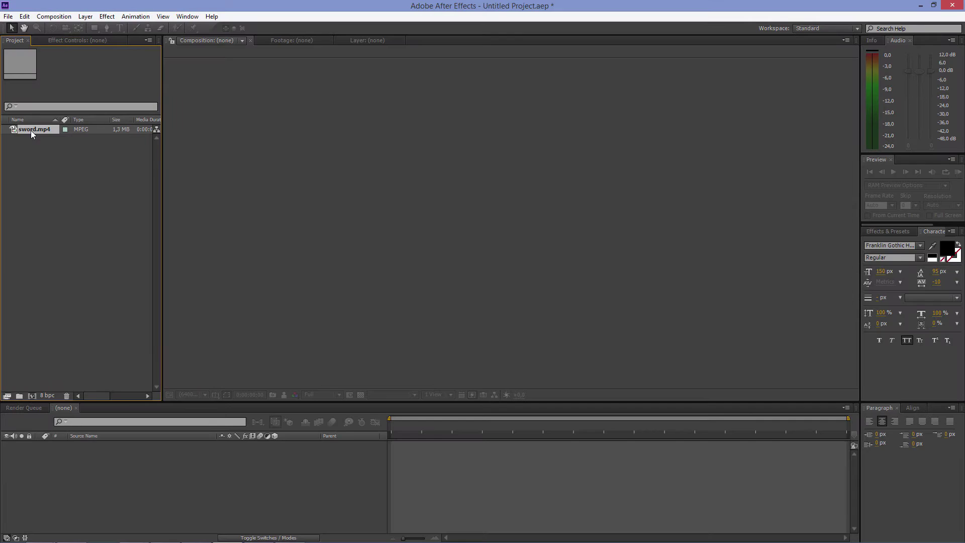
pyautogui.moveTo(62, 315); pyautogui.dragTo(62, 316)
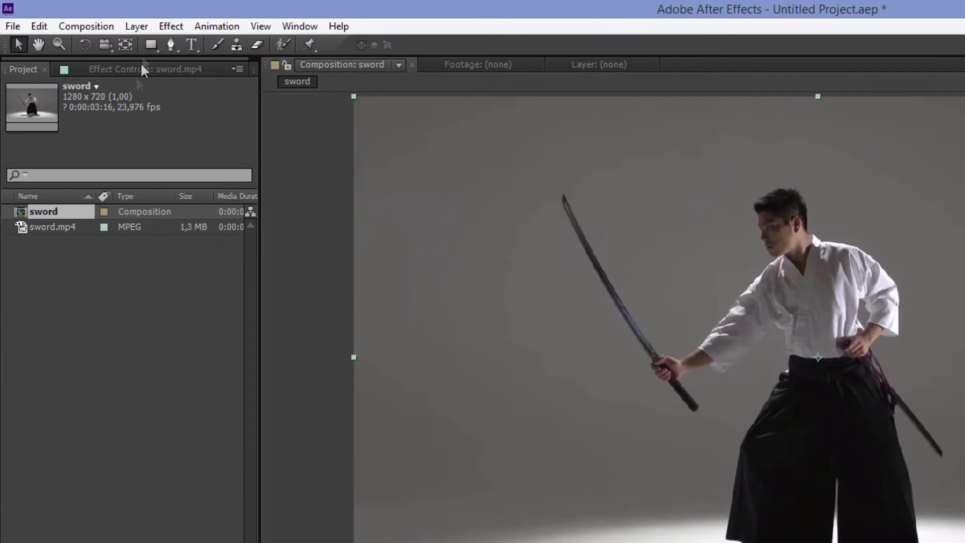
pyautogui.click(136, 26)
# Step: Add a comp-sized 1280x720 pure white (FFFFFF) solid, White Solid 1, above the clip
pyautogui.moveTo(166, 46)
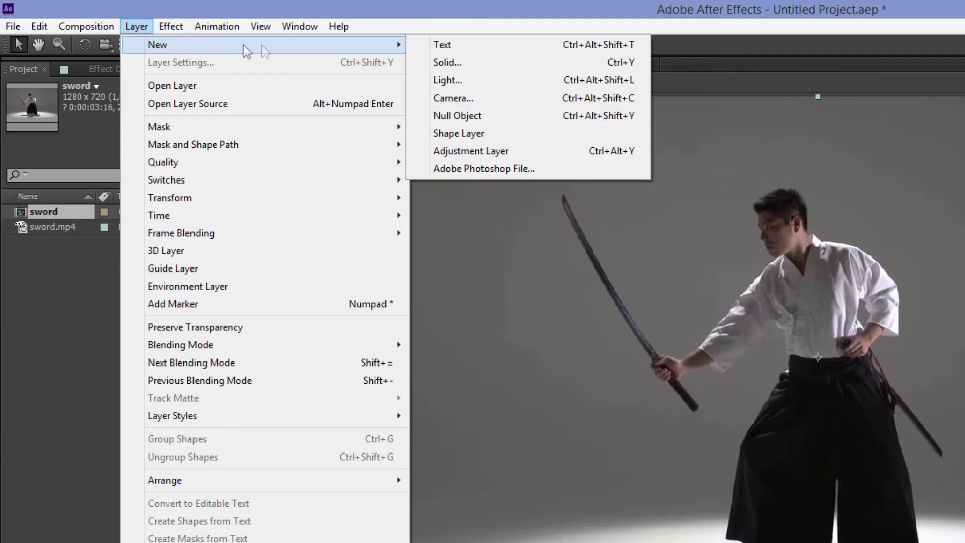
pyautogui.click(489, 62)
pyautogui.click(197, 224)
pyautogui.click(166, 275)
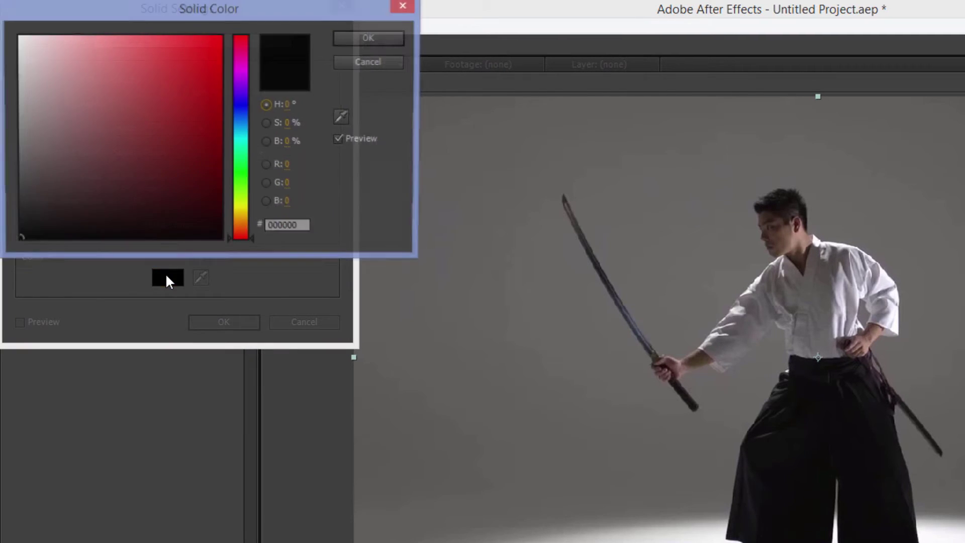
pyautogui.moveTo(46, 92); pyautogui.dragTo(18, 36)
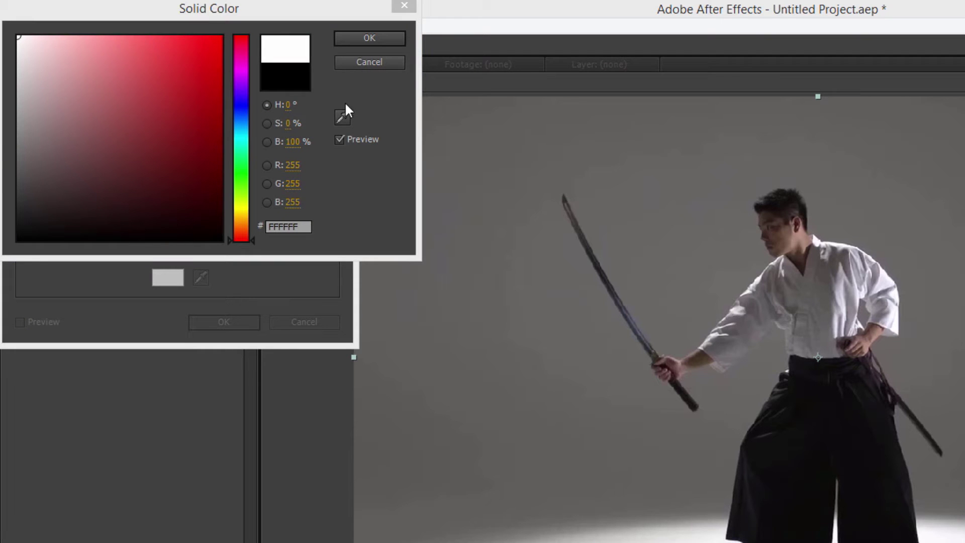
pyautogui.click(375, 37)
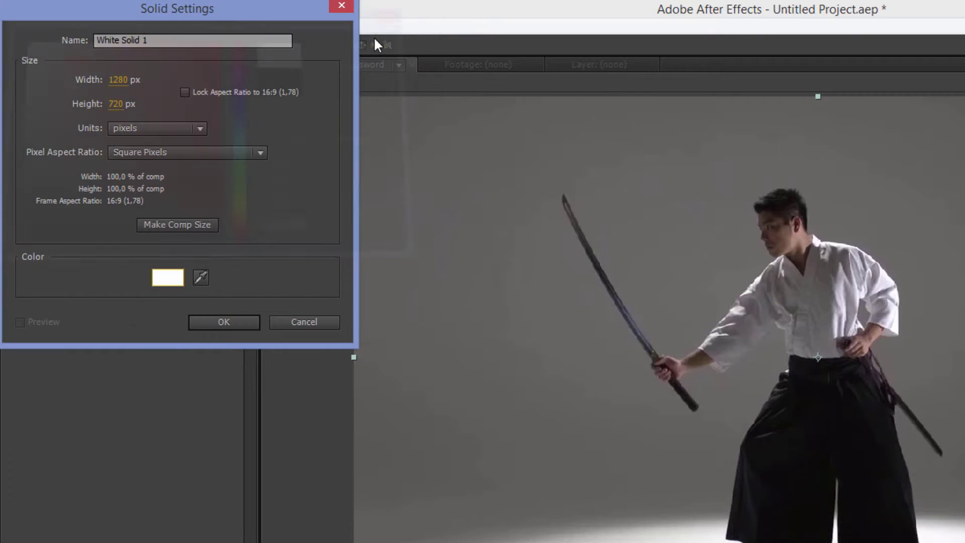
pyautogui.click(221, 322)
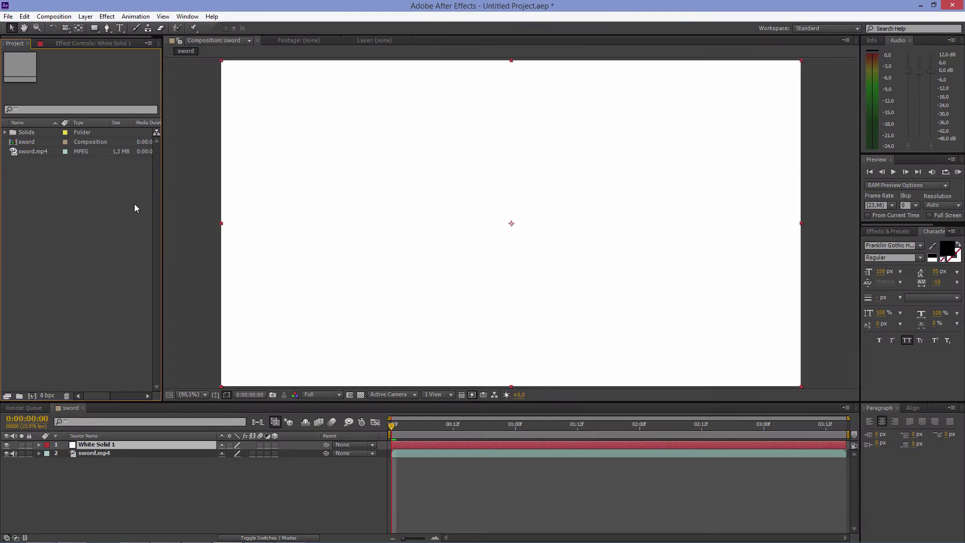
# Step: Hide White Solid 1 and zoom the viewer to 200% around the head and upper sword
pyautogui.click(6, 445)
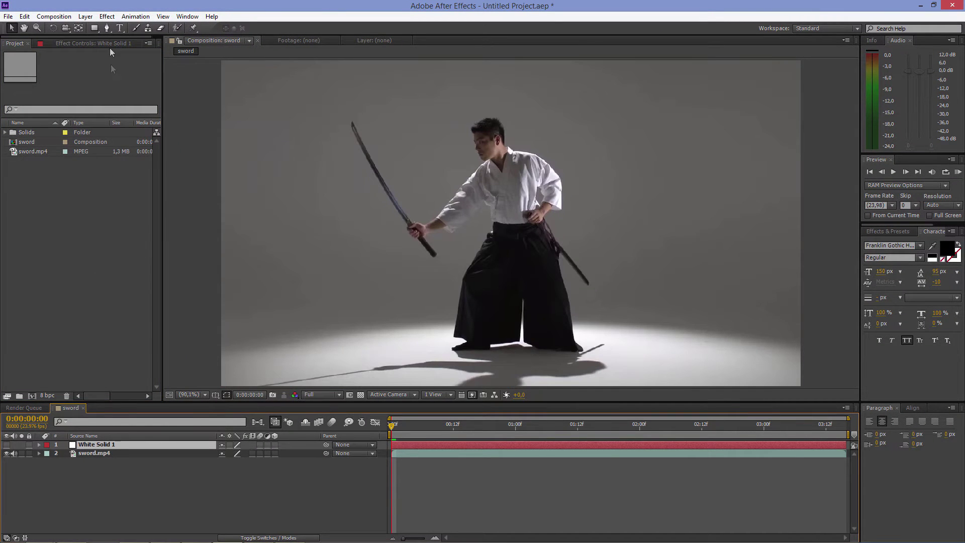
pyautogui.click(105, 28)
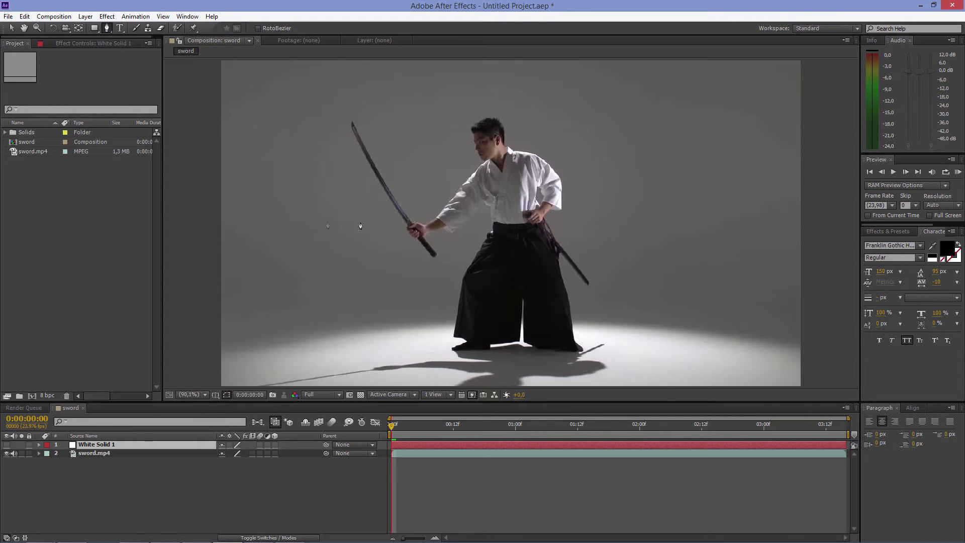
pyautogui.press('.')
pyautogui.press('.')
pyautogui.press('.')
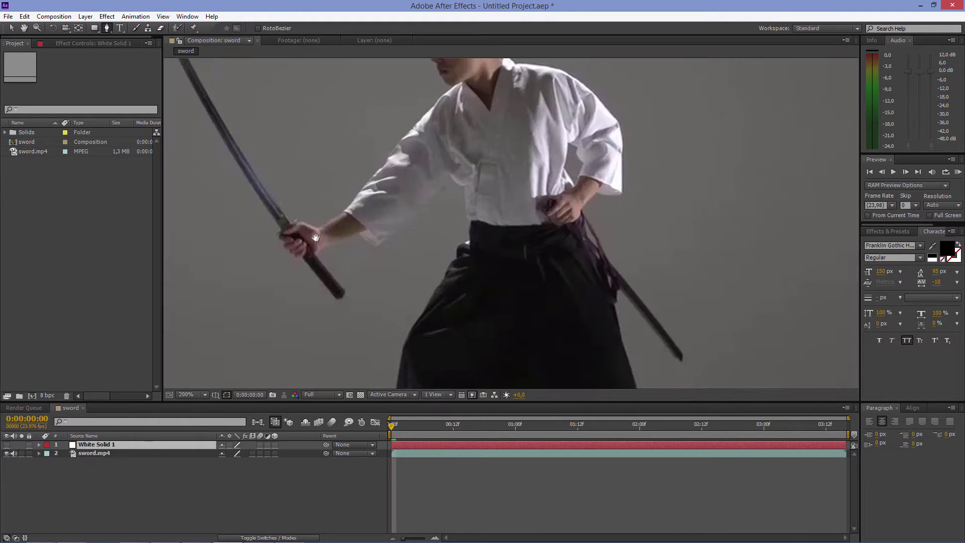
pyautogui.moveTo(315, 237); pyautogui.dragTo(447, 326)
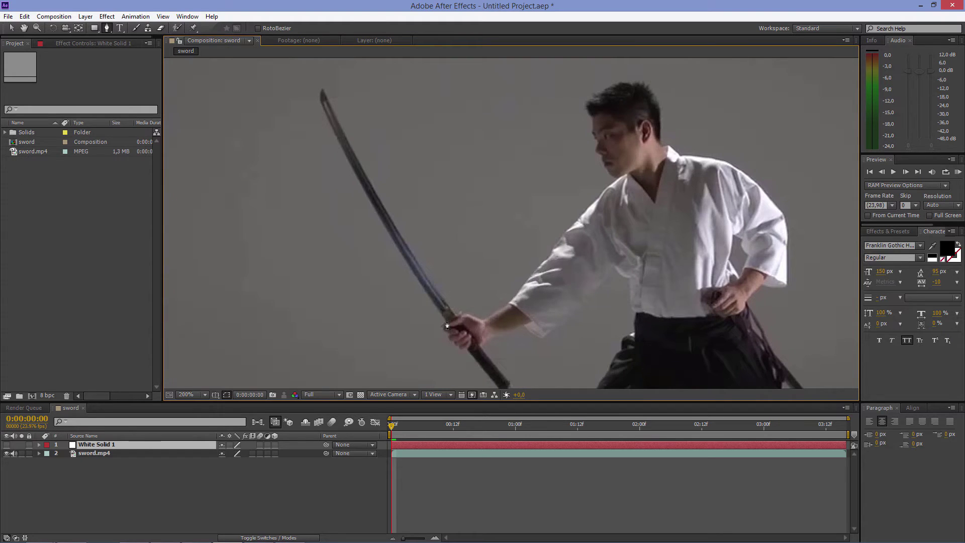
# Step: Draw a closed mask from hilt to tip and fine-tune its corners along the blade
pyautogui.click(440, 314)
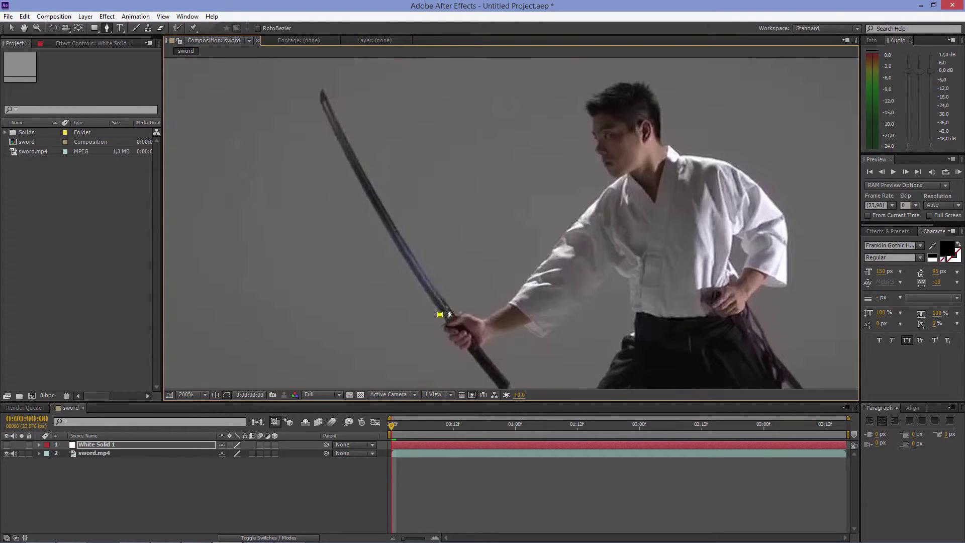
pyautogui.click(322, 92)
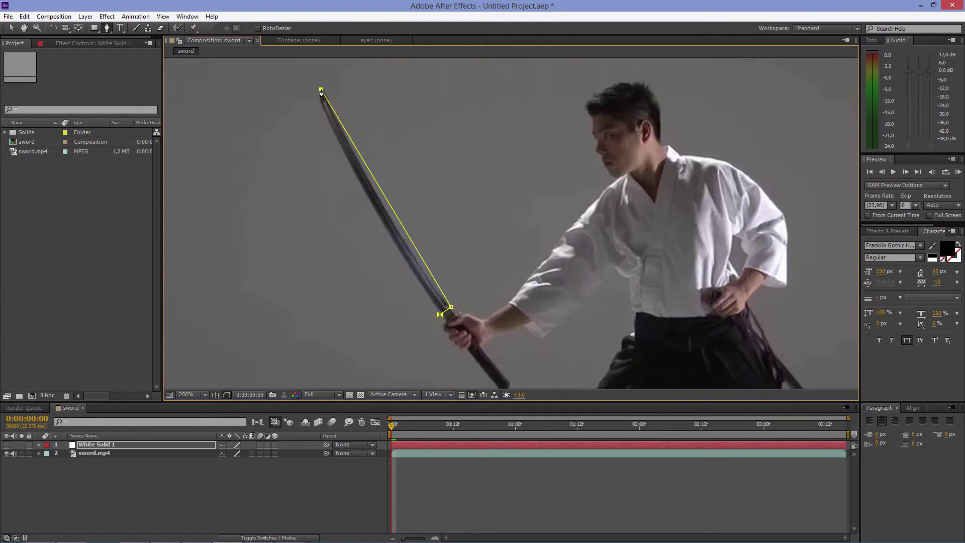
pyautogui.click(440, 316)
pyautogui.moveTo(312, 94); pyautogui.dragTo(320, 92)
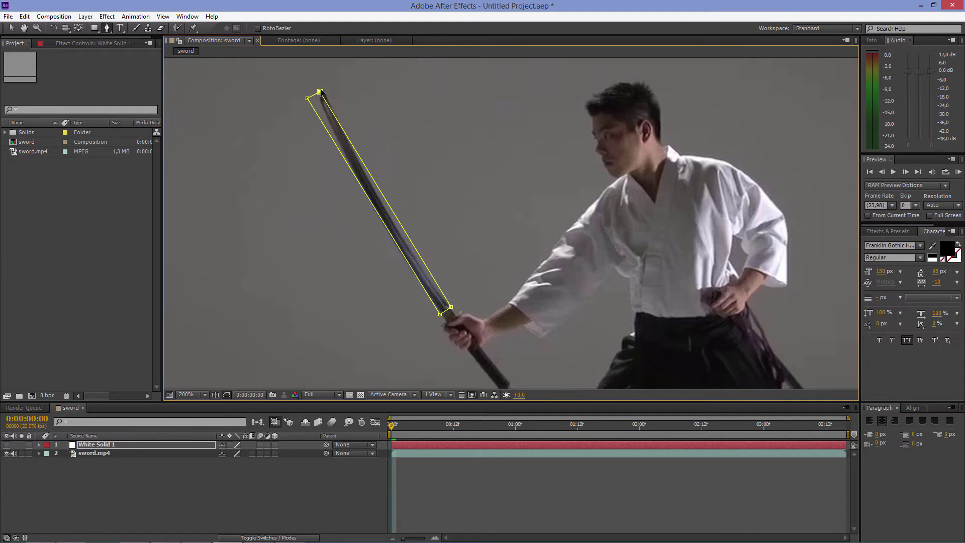
pyautogui.moveTo(307, 98); pyautogui.dragTo(308, 97)
# Step: Expand White Solid 1's Mask 1 and start keyframing its Mask Path at frame 0
pyautogui.click(39, 445)
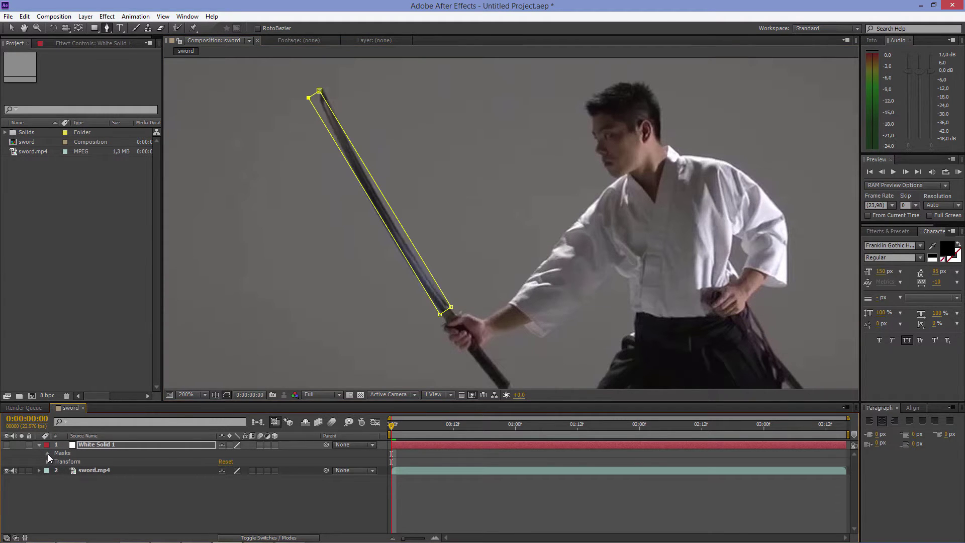
pyautogui.click(48, 453)
pyautogui.click(56, 462)
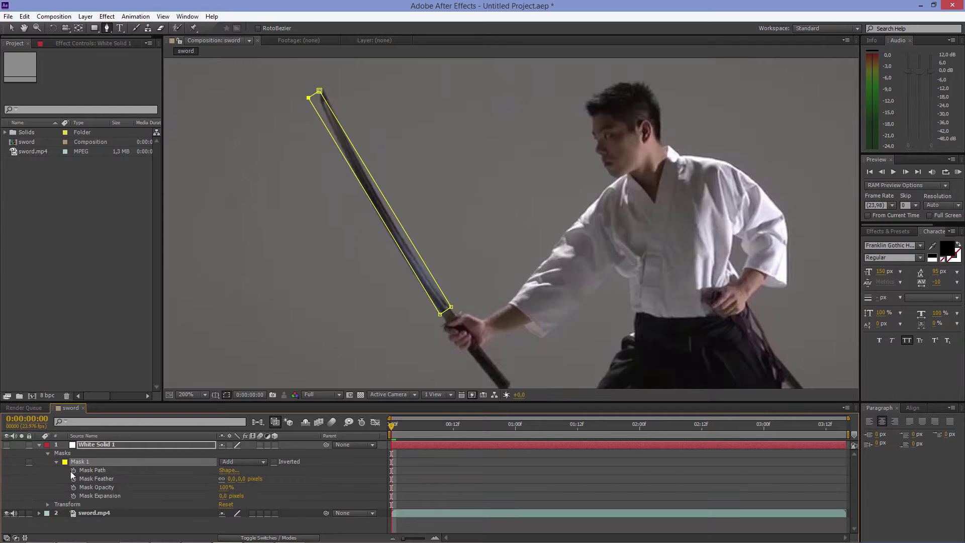
pyautogui.click(74, 471)
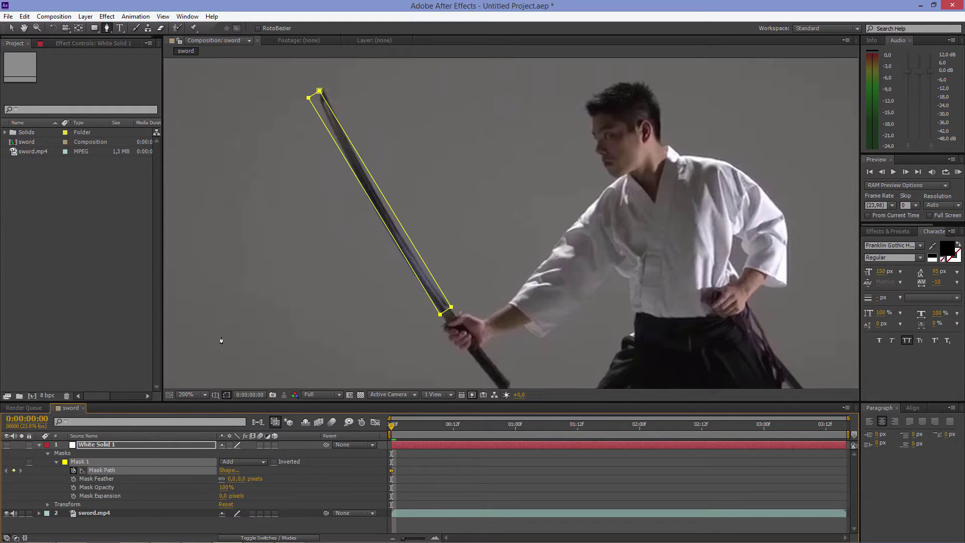
# Step: On frame 1, drag the mask's corners back onto the moving blade
pyautogui.click(12, 27)
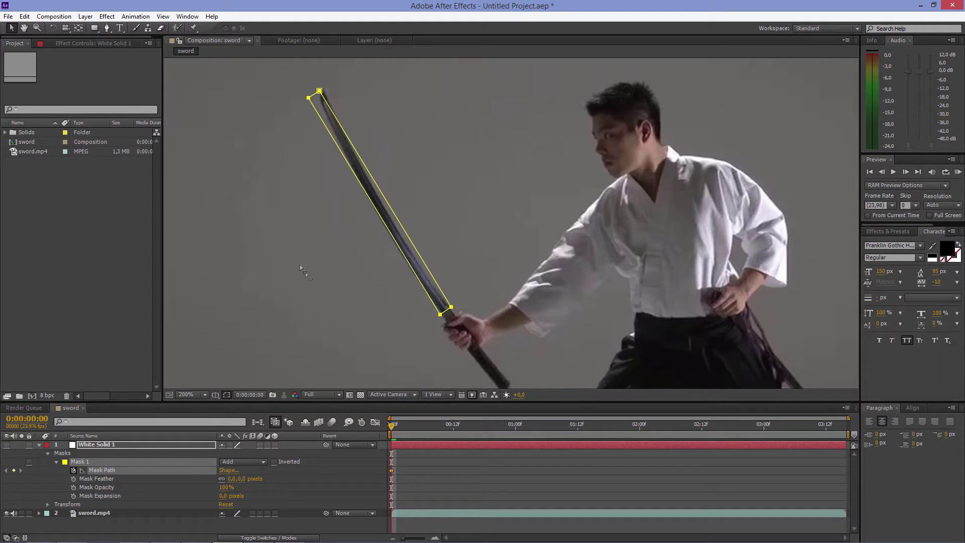
pyautogui.click(316, 279)
pyautogui.click(905, 173)
pyautogui.moveTo(451, 307); pyautogui.dragTo(444, 308)
pyautogui.moveTo(308, 99)
pyautogui.mouseDown()
pyautogui.moveTo(300, 97)
pyautogui.moveTo(312, 89)
pyautogui.mouseUp()
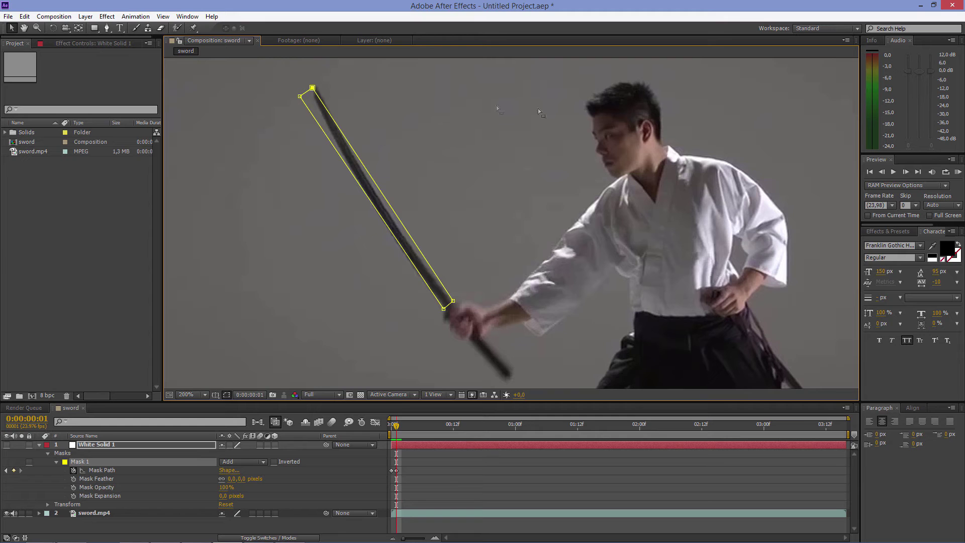
# Step: Refit the mask's corners to the blade on frames 2 and 3
pyautogui.click(906, 172)
pyautogui.moveTo(453, 302); pyautogui.dragTo(450, 269)
pyautogui.moveTo(444, 308); pyautogui.dragTo(449, 286)
pyautogui.moveTo(299, 96); pyautogui.dragTo(305, 83)
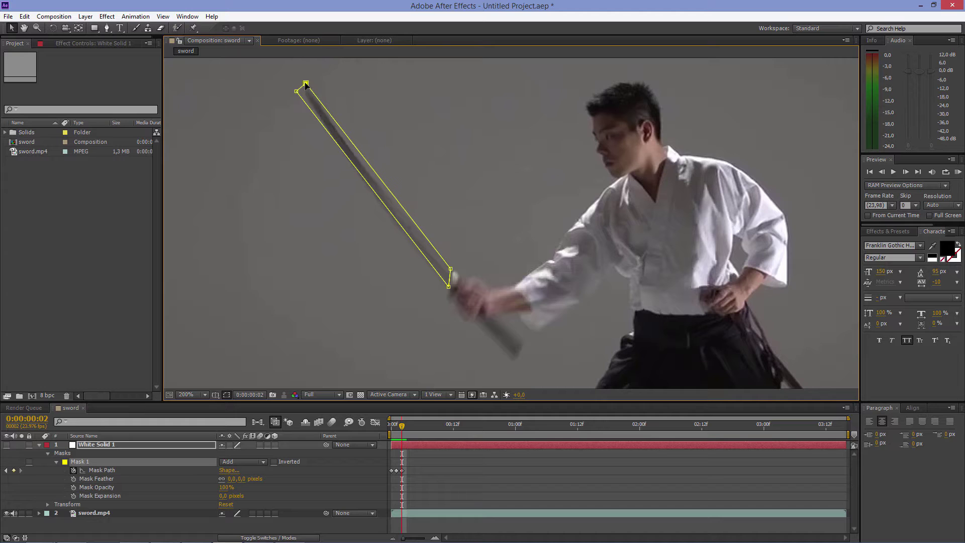
pyautogui.press('pagedown')
pyautogui.moveTo(450, 269); pyautogui.dragTo(475, 236)
pyautogui.moveTo(448, 286); pyautogui.dragTo(463, 258)
pyautogui.moveTo(296, 91)
pyautogui.mouseDown()
pyautogui.moveTo(298, 100)
pyautogui.moveTo(302, 91)
pyautogui.mouseUp()
# Step: Refit the mask's corners to the swinging blade on frames 4, 5 and 6
pyautogui.press('pagedown')
pyautogui.moveTo(475, 235); pyautogui.dragTo(504, 200)
pyautogui.moveTo(463, 257); pyautogui.dragTo(487, 221)
pyautogui.moveTo(302, 91); pyautogui.dragTo(304, 112)
pyautogui.press('pagedown')
pyautogui.moveTo(504, 200); pyautogui.dragTo(542, 170)
pyautogui.moveTo(487, 220); pyautogui.dragTo(523, 187)
pyautogui.moveTo(306, 105)
pyautogui.mouseDown()
pyautogui.moveTo(329, 101)
pyautogui.moveTo(320, 110)
pyautogui.mouseUp()
pyautogui.click(905, 172)
pyautogui.moveTo(543, 168); pyautogui.dragTo(583, 162)
pyautogui.moveTo(522, 187); pyautogui.dragTo(570, 181)
pyautogui.moveTo(320, 110)
pyautogui.mouseDown()
pyautogui.moveTo(317, 125)
pyautogui.moveTo(370, 94)
pyautogui.moveTo(350, 109)
pyautogui.mouseUp()
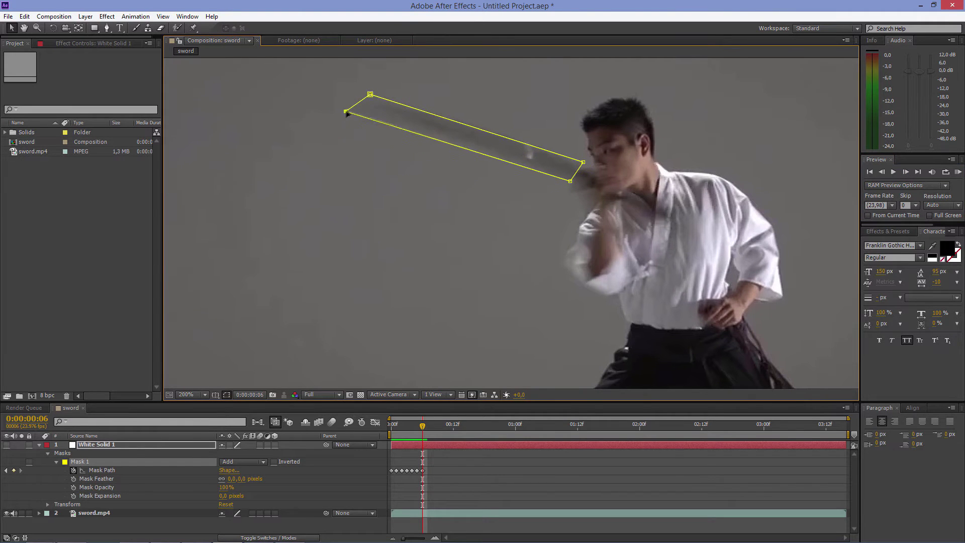
# Step: Step to frame 7, then scrub through the masked clip and stop at 0:00:09:22
pyautogui.click(905, 172)
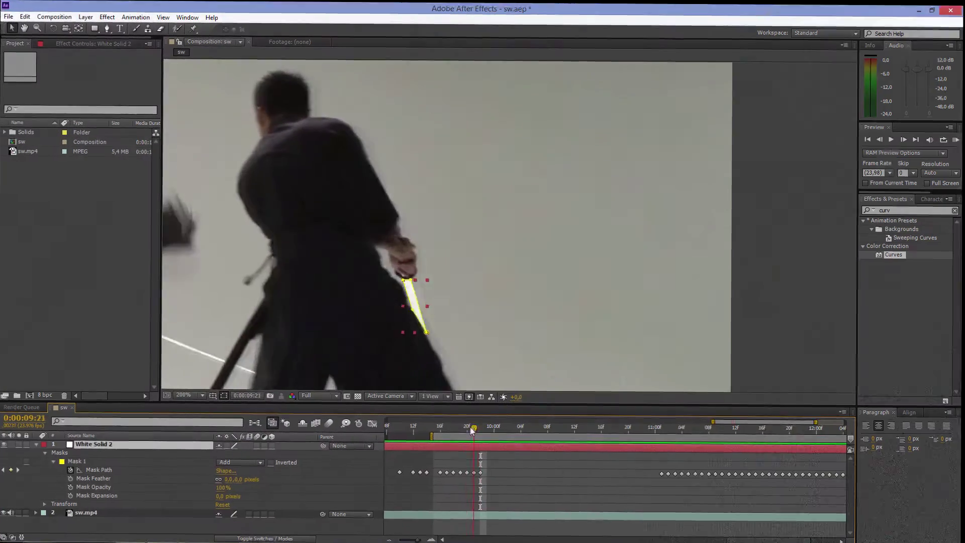
pyautogui.moveTo(481, 427); pyautogui.dragTo(486, 435)
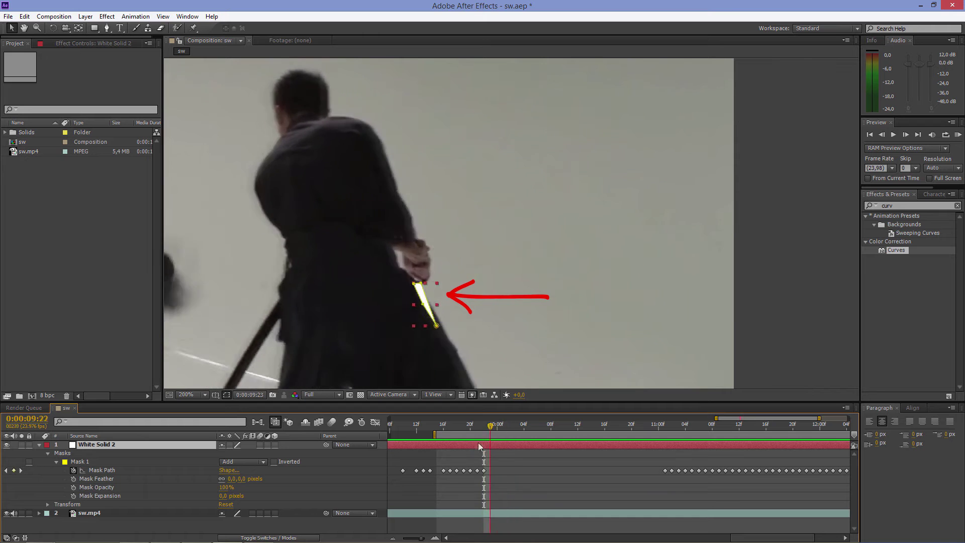
pyautogui.moveTo(486, 436)
pyautogui.mouseDown()
pyautogui.moveTo(484, 451)
pyautogui.moveTo(511, 454)
pyautogui.moveTo(483, 458)
pyautogui.mouseUp()
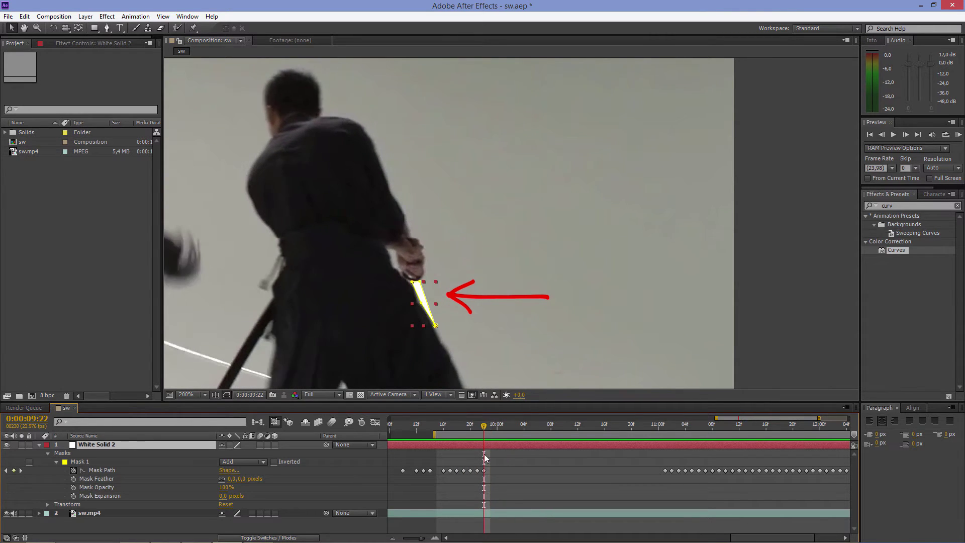
# Step: Keyframe Mask 1 opacity at 0:00:09:22, then set it to 0% one frame later
pyautogui.click(75, 487)
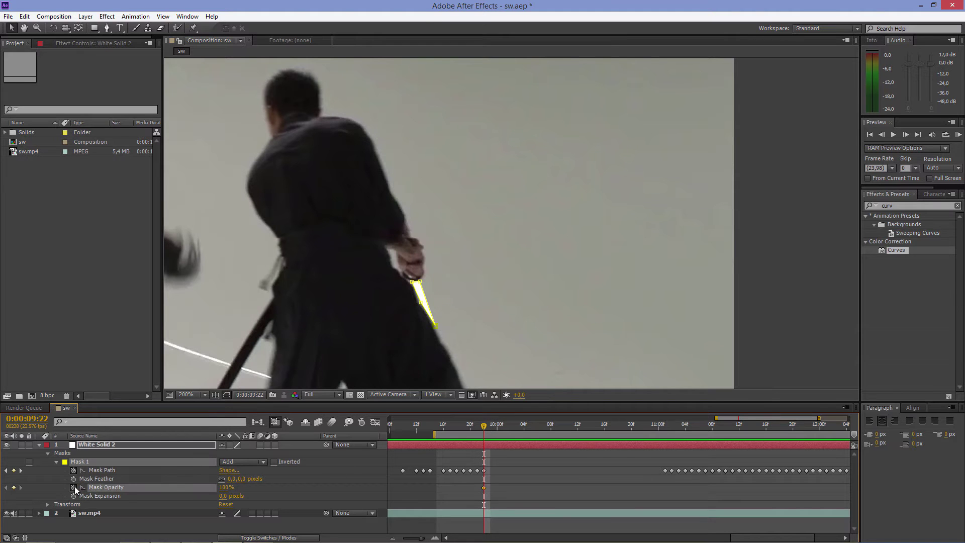
pyautogui.click(905, 135)
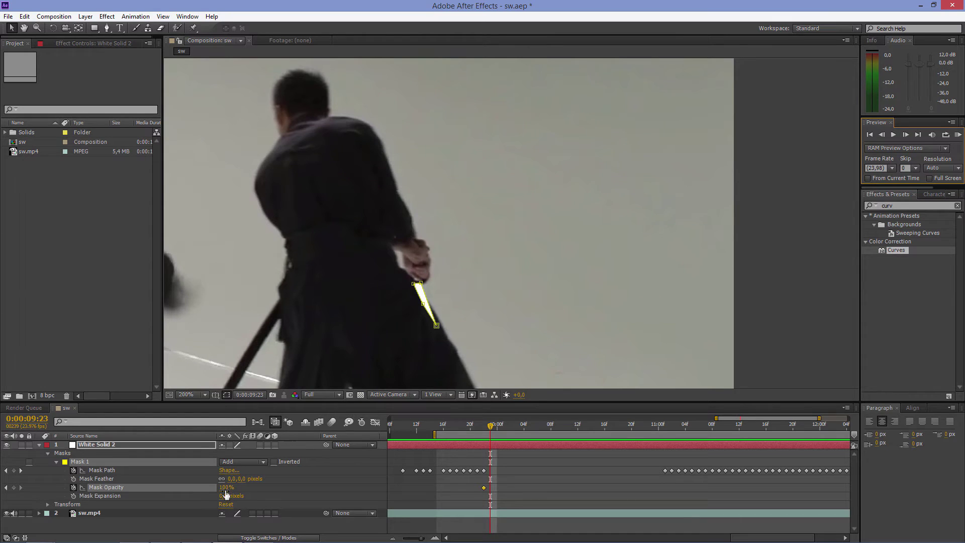
pyautogui.write('0')
pyautogui.press('Return')
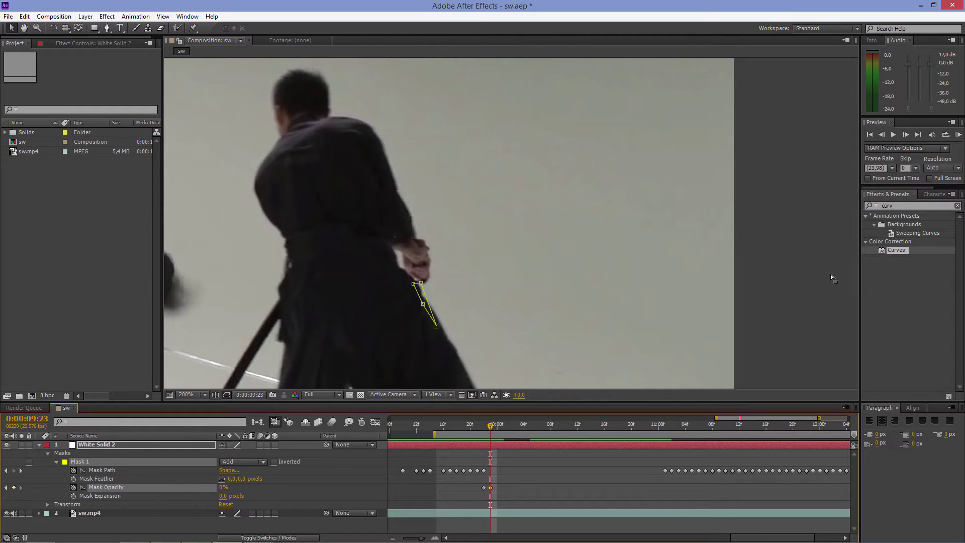
# Step: At 0:00:11:01 bring Mask 1 opacity back to 100% and preview ahead
pyautogui.moveTo(492, 429); pyautogui.dragTo(657, 435)
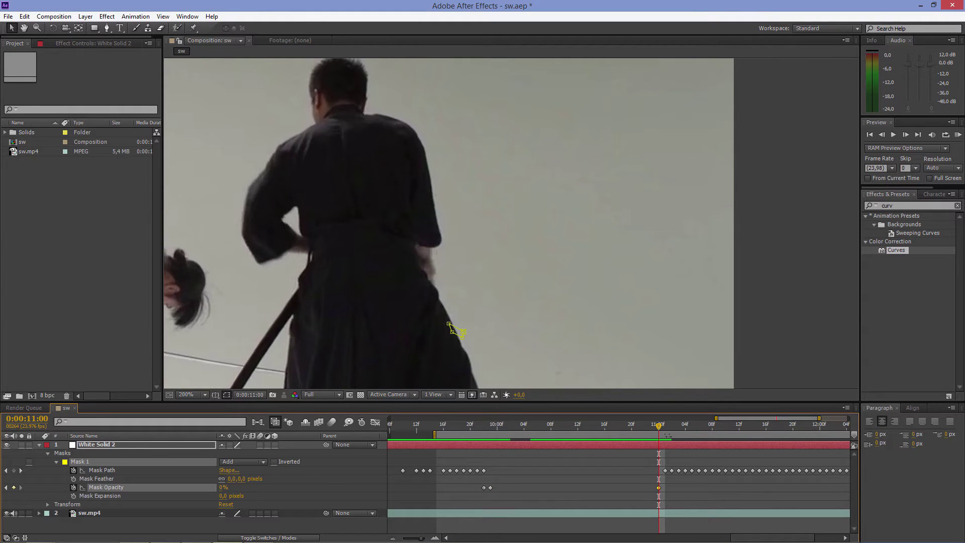
pyautogui.moveTo(663, 428); pyautogui.dragTo(663, 427)
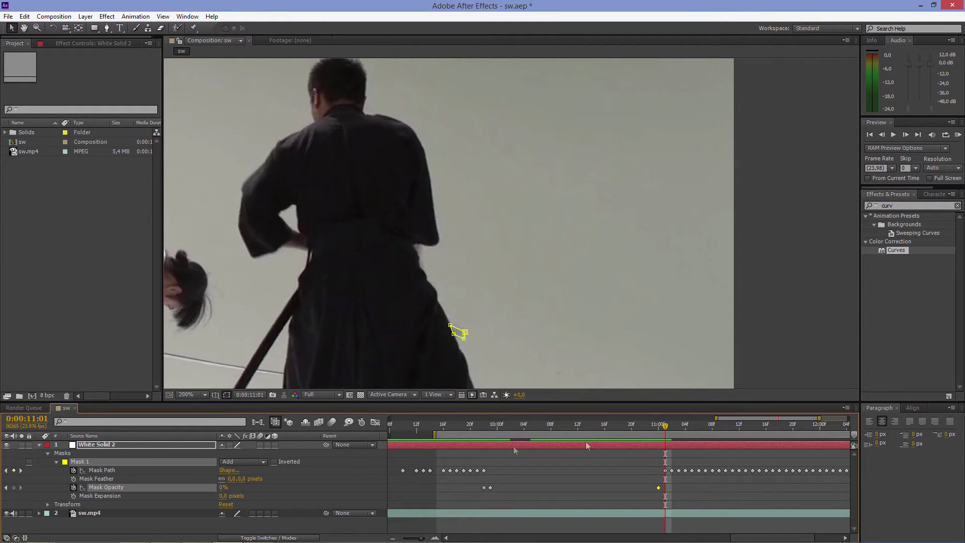
pyautogui.moveTo(234, 487); pyautogui.dragTo(333, 496)
pyautogui.moveTo(667, 432); pyautogui.dragTo(754, 432)
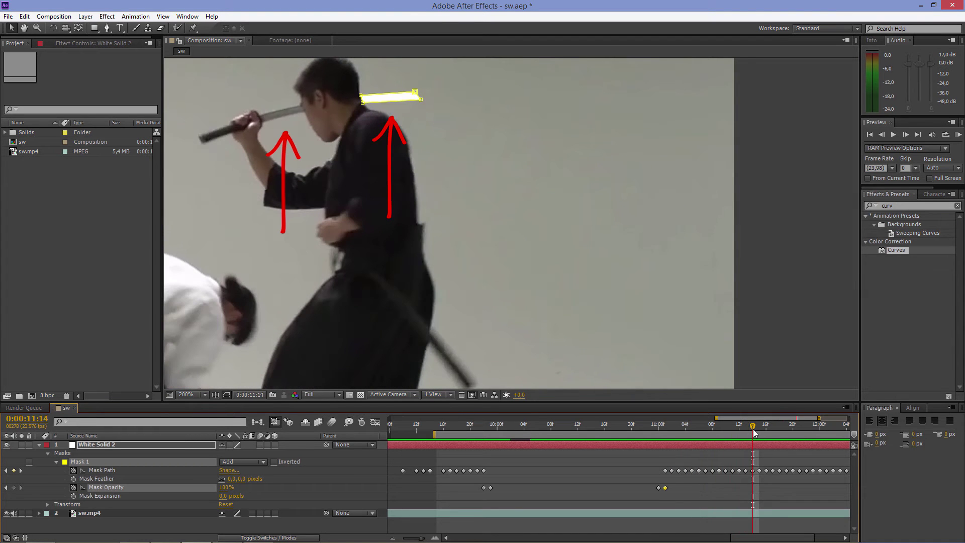
# Step: At 0:00:11:10, zoom in on the blade and draw a second mask over it
pyautogui.moveTo(752, 426); pyautogui.dragTo(720, 427)
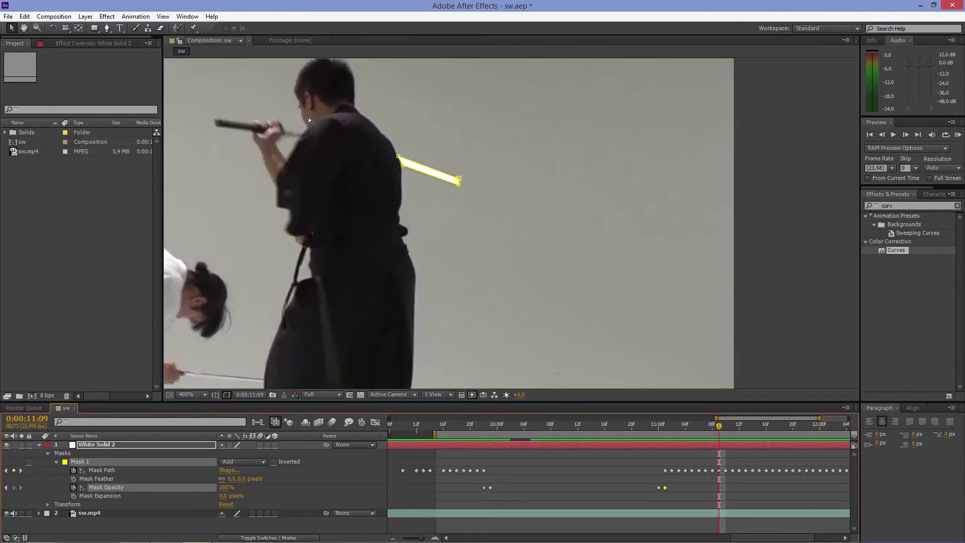
pyautogui.scroll(1, 308, 117)
pyautogui.moveTo(257, 138)
pyautogui.mouseDown()
pyautogui.moveTo(481, 244)
pyautogui.moveTo(572, 264)
pyautogui.mouseUp()
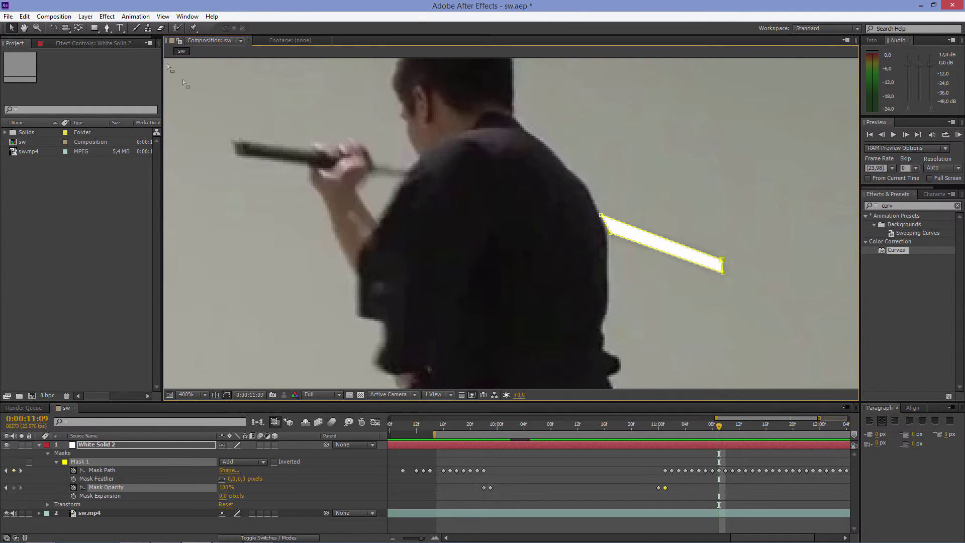
pyautogui.click(106, 28)
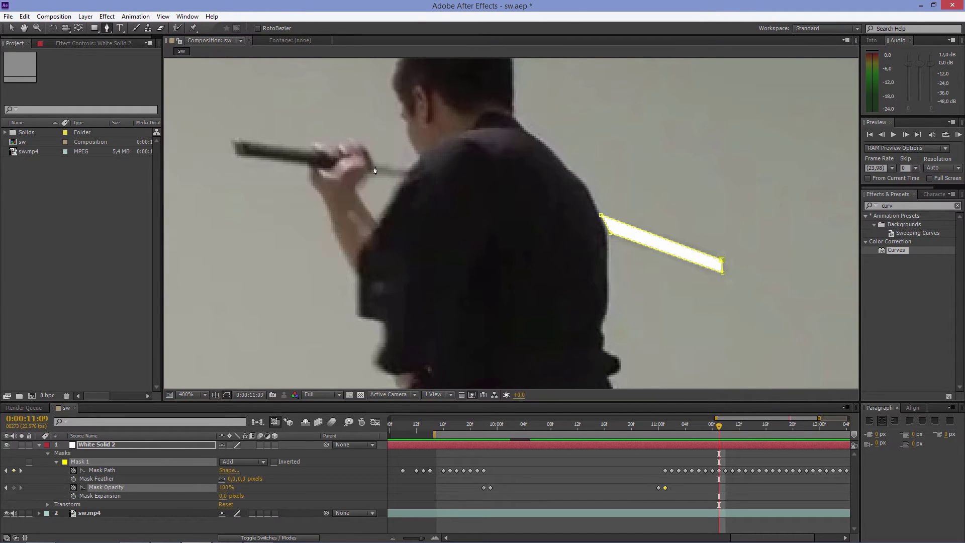
pyautogui.click(375, 164)
pyautogui.click(404, 177)
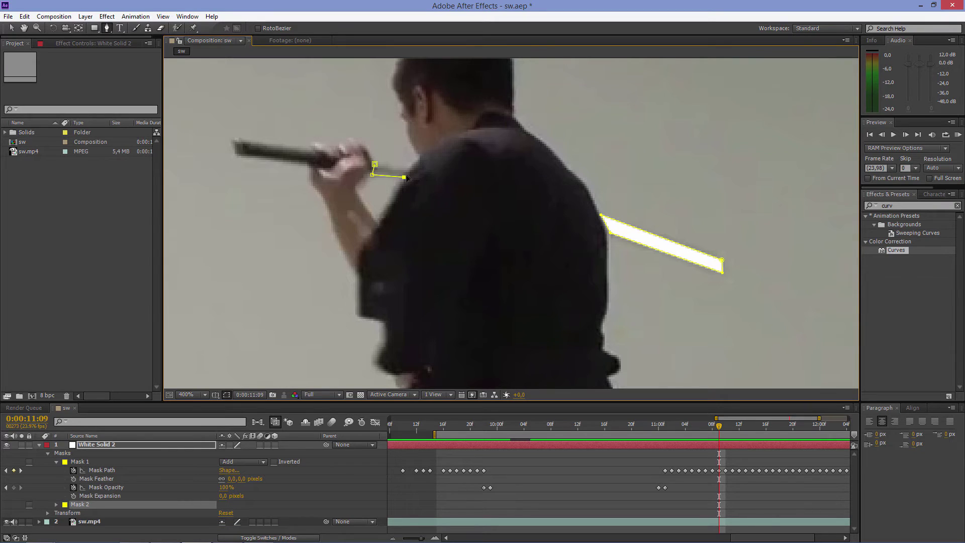
pyautogui.click(375, 166)
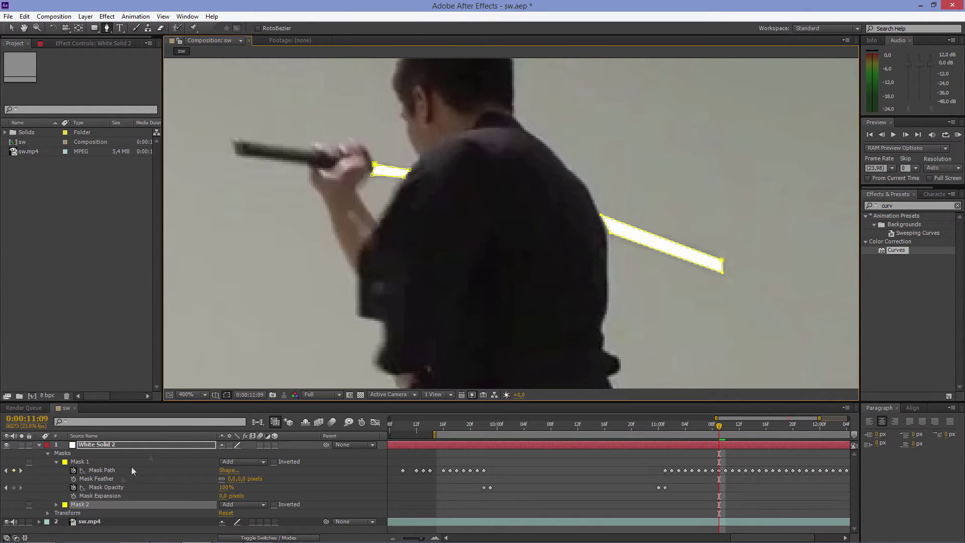
# Step: Keyframe Mask 2's path and opacity: 0% at 0:00:11:08, reshaped to the blade at 0:00:11:10
pyautogui.click(56, 505)
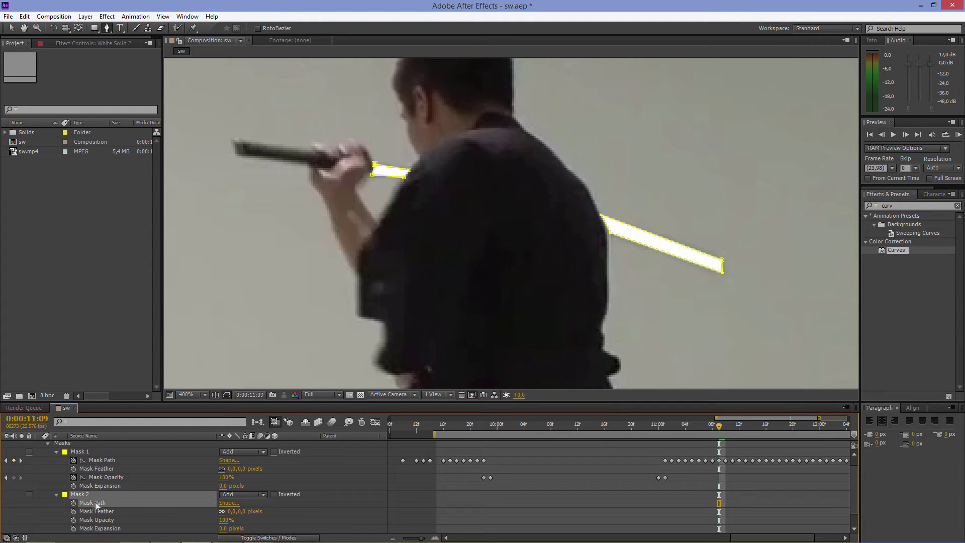
pyautogui.click(73, 503)
pyautogui.click(73, 520)
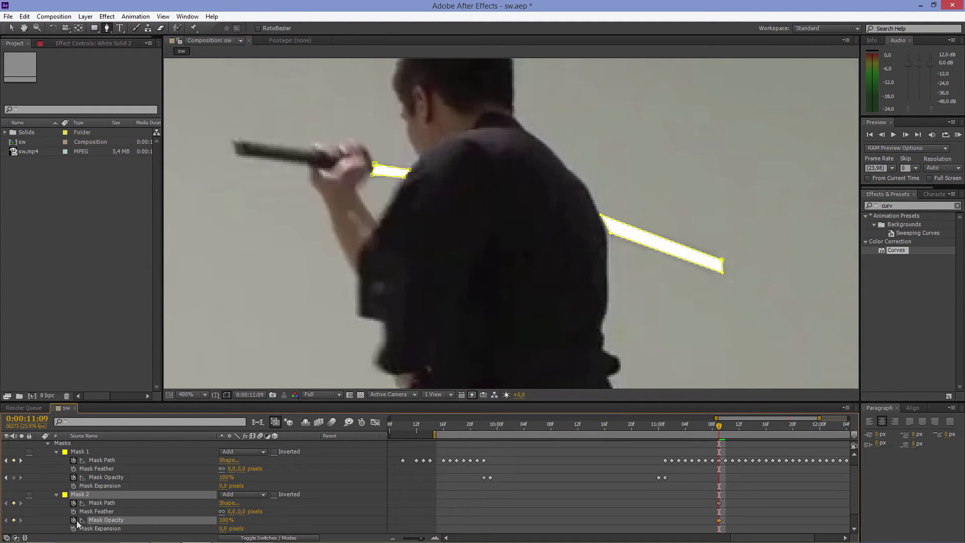
pyautogui.click(882, 134)
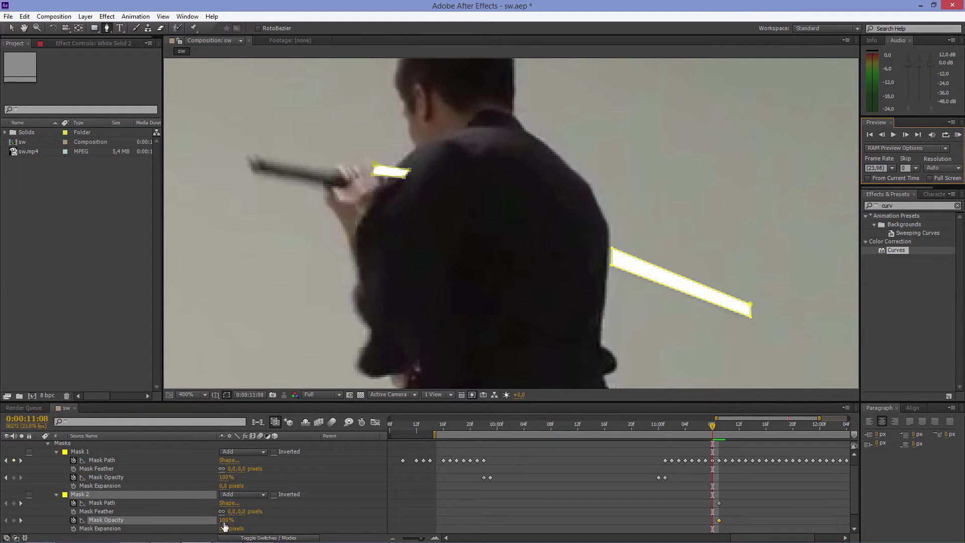
pyautogui.moveTo(224, 526); pyautogui.dragTo(174, 525)
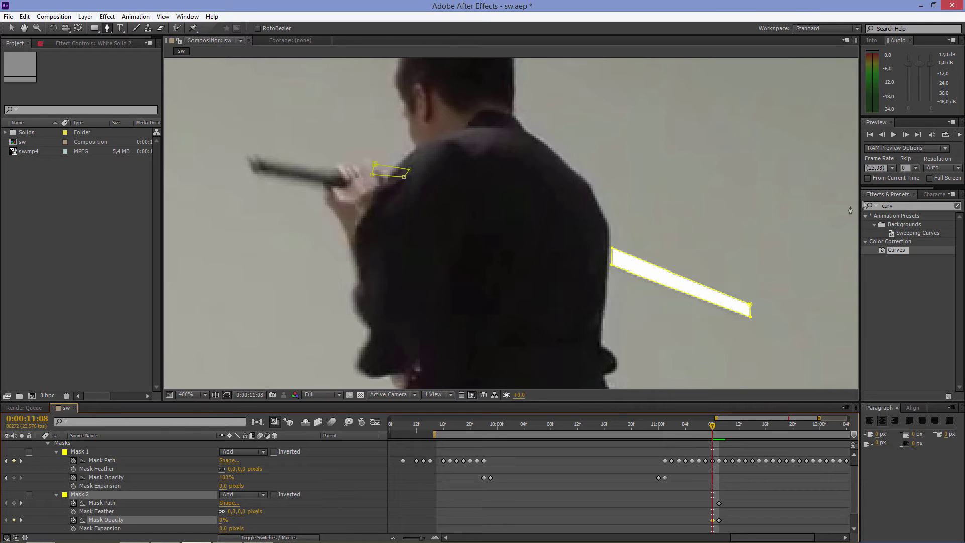
pyautogui.click(905, 135)
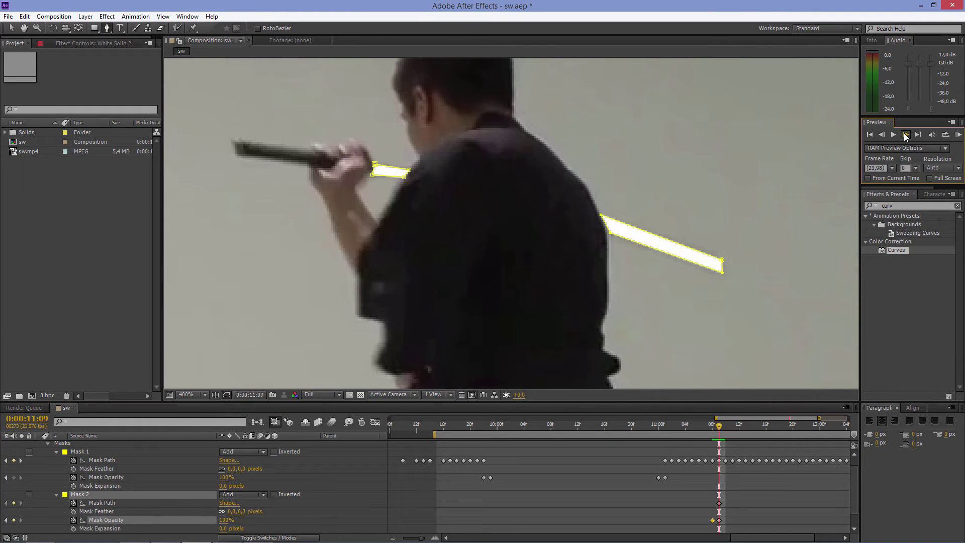
pyautogui.click(904, 135)
pyautogui.moveTo(374, 163); pyautogui.dragTo(362, 146)
pyautogui.moveTo(408, 171)
pyautogui.mouseDown()
pyautogui.moveTo(412, 149)
pyautogui.moveTo(418, 161)
pyautogui.moveTo(362, 157)
pyautogui.mouseUp()
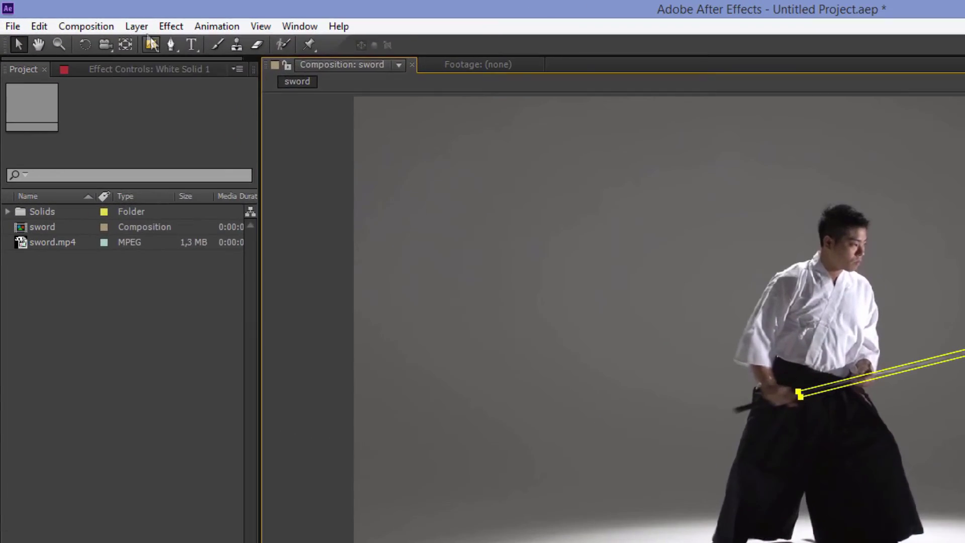
# Step: Add a comp-sized 1280x720 pure black (000000) solid, Black Solid 1, at the top
pyautogui.click(136, 27)
pyautogui.moveTo(155, 45)
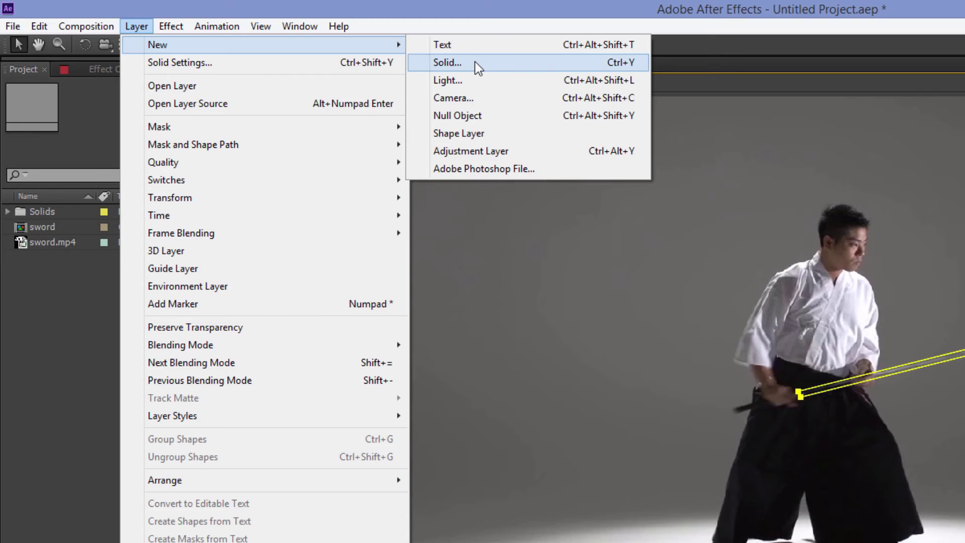
pyautogui.click(476, 63)
pyautogui.click(174, 224)
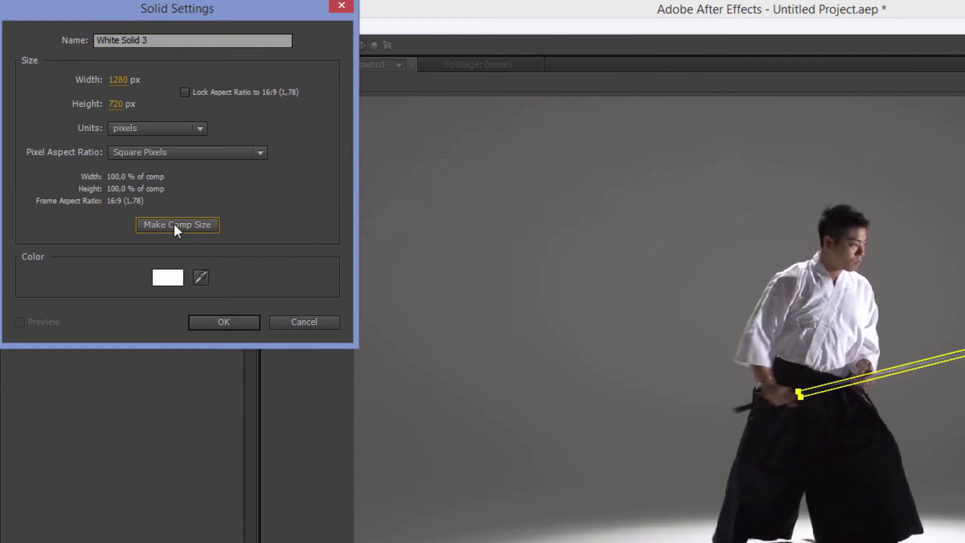
pyautogui.click(168, 277)
pyautogui.moveTo(181, 166); pyautogui.dragTo(3, 270)
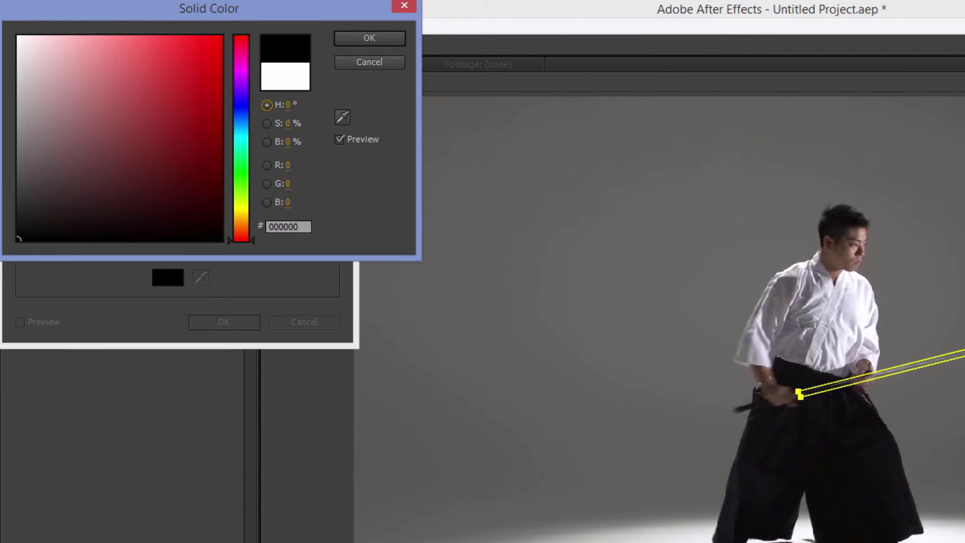
pyautogui.click(337, 37)
pyautogui.click(237, 321)
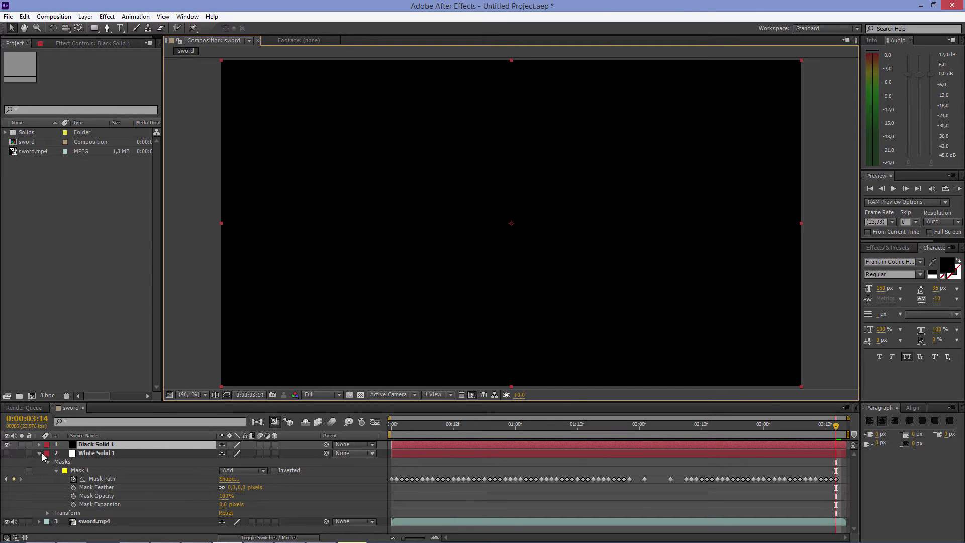
# Step: Place White Solid 1 above Black Solid 1, make it visible, and duplicate it with Ctrl+D
pyautogui.click(40, 452)
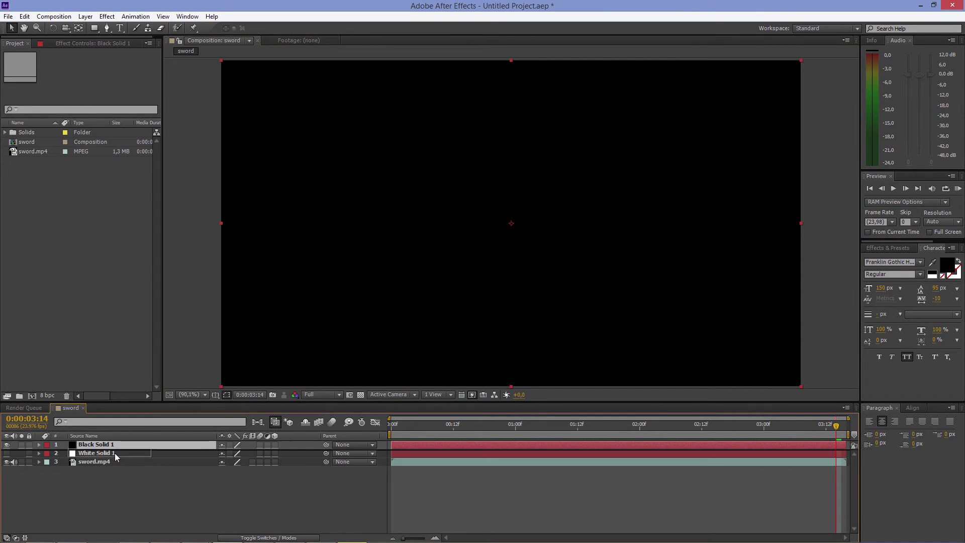
pyautogui.moveTo(115, 444); pyautogui.dragTo(116, 457)
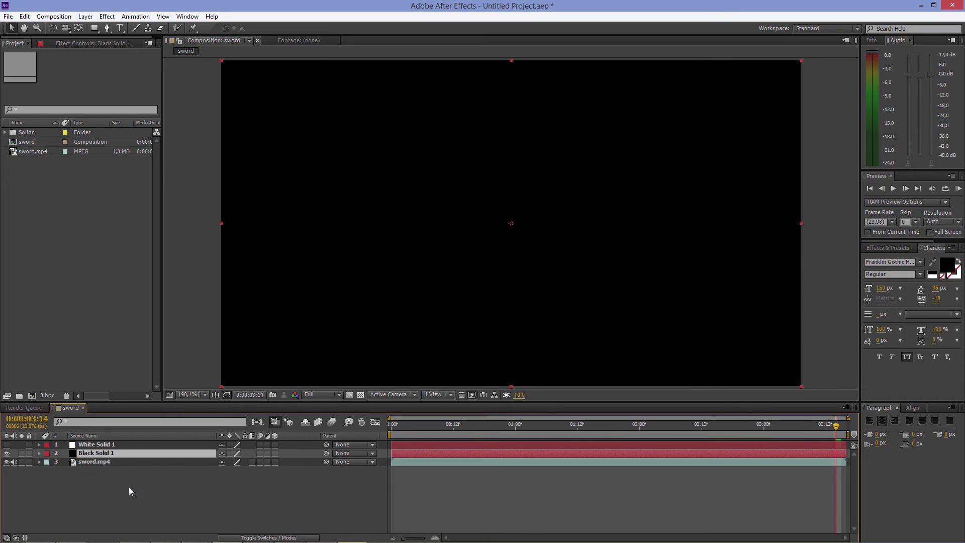
pyautogui.click(110, 445)
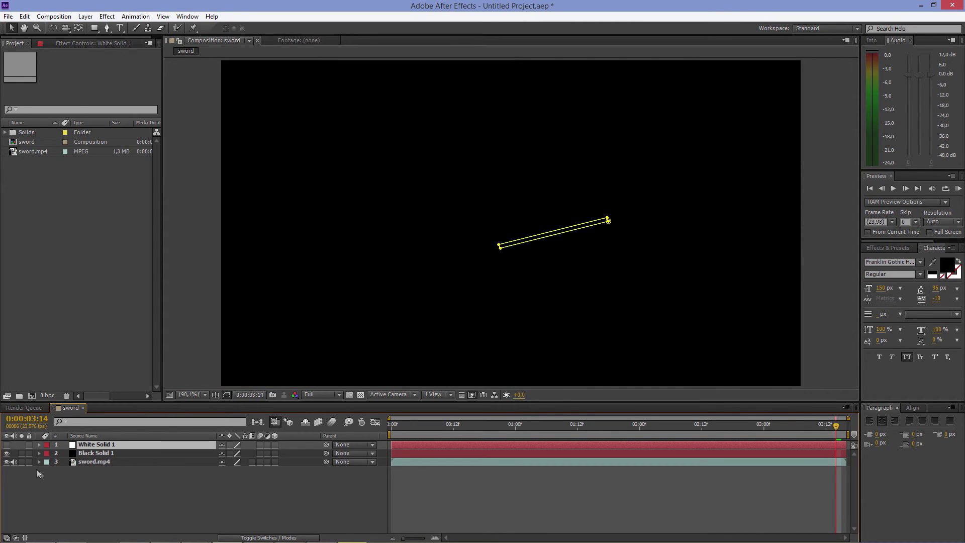
pyautogui.click(7, 444)
pyautogui.hotkey('ctrl', 'd')
pyautogui.hotkey('ctrl', 'd')
pyautogui.hotkey('ctrl', 'd')
pyautogui.hotkey('ctrl', 'd')
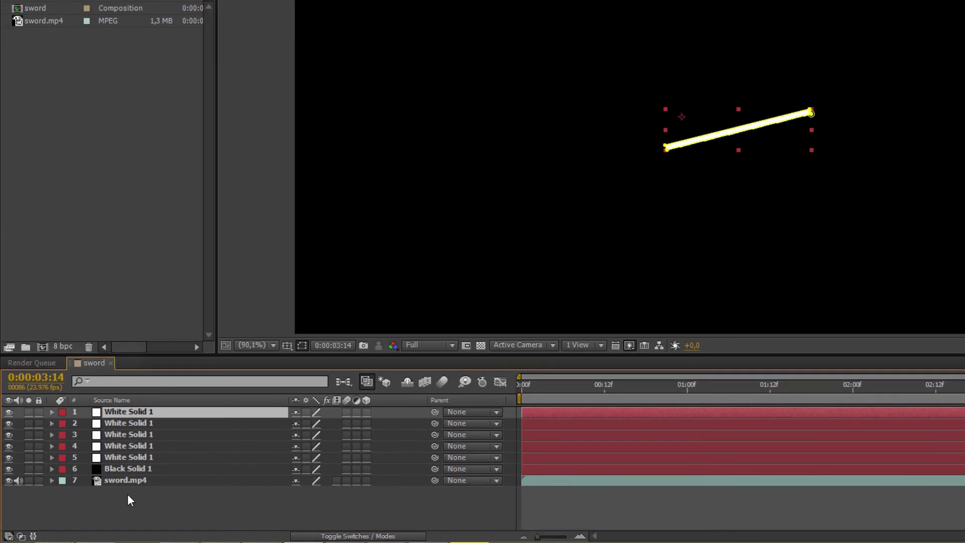
# Step: Give the first White Solid's Mask 1 a Mask Feather of 5 pixels
pyautogui.click(51, 413)
pyautogui.click(63, 423)
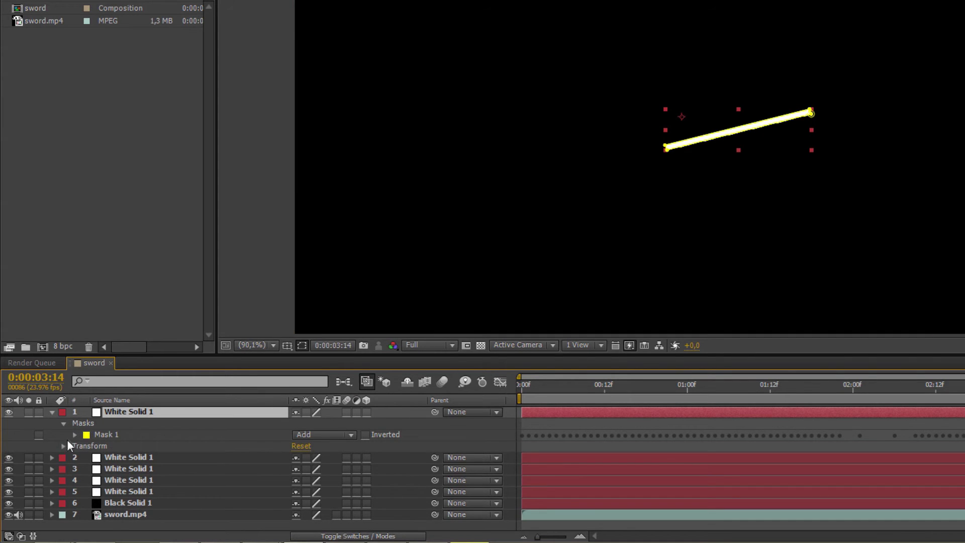
pyautogui.click(75, 434)
pyautogui.click(308, 457)
pyautogui.write('5')
pyautogui.press('Return')
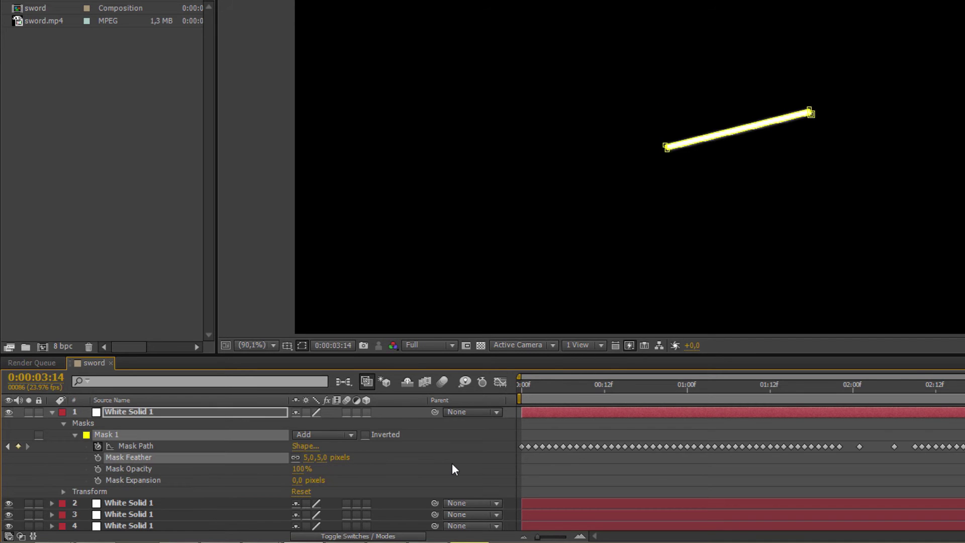
# Step: Set Mask Feather values on the second and third White Solids' Mask 1
pyautogui.click(52, 411)
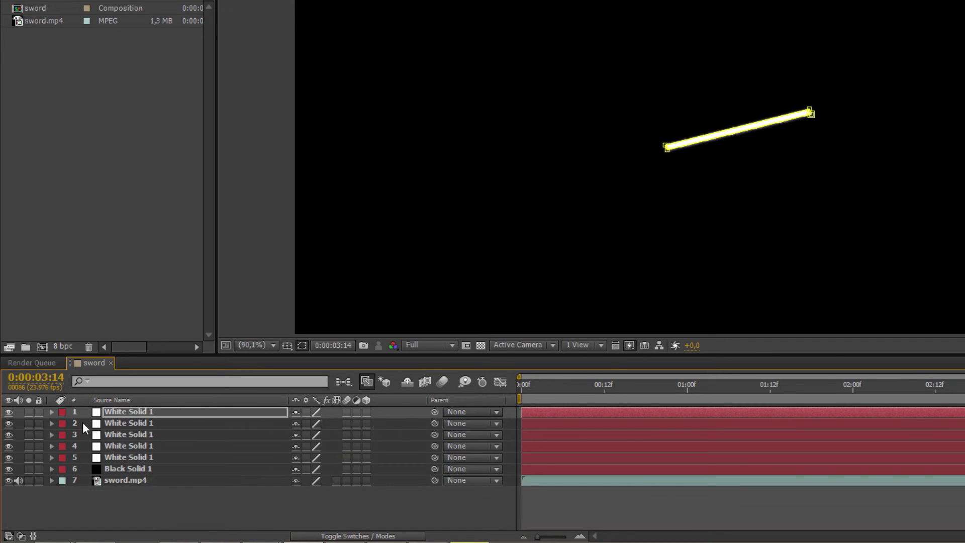
pyautogui.click(52, 422)
pyautogui.click(309, 468)
pyautogui.write('5')
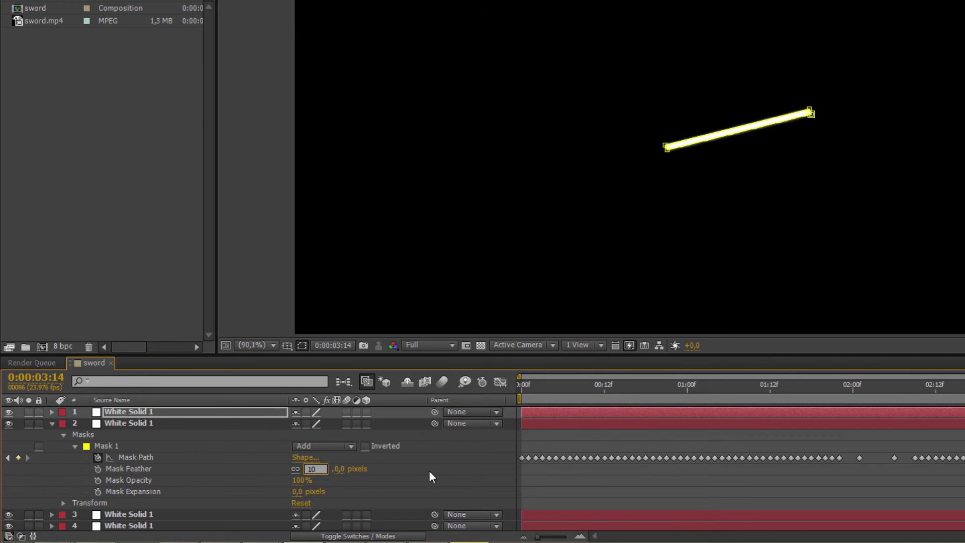
pyautogui.press('Return')
pyautogui.click(52, 422)
pyautogui.click(52, 434)
pyautogui.click(62, 446)
pyautogui.click(74, 457)
pyautogui.click(309, 480)
pyautogui.press('Return')
pyautogui.click(52, 434)
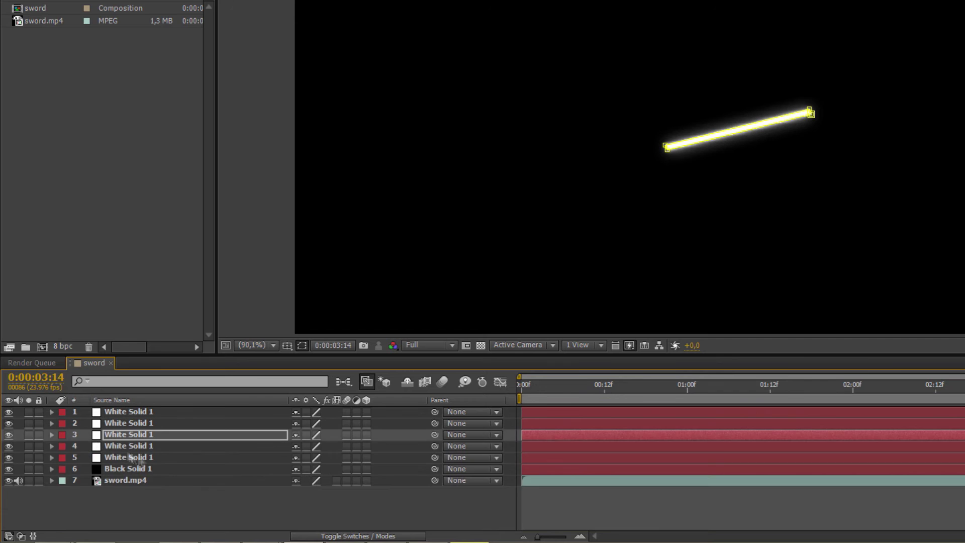
# Step: Set larger Mask Feather values on the fourth and fifth White Solids, up to 60 pixels
pyautogui.click(52, 446)
pyautogui.click(63, 458)
pyautogui.click(75, 469)
pyautogui.click(309, 492)
pyautogui.write('0')
pyautogui.press('Return')
pyautogui.click(52, 446)
pyautogui.click(50, 458)
pyautogui.click(311, 490)
pyautogui.write('0')
pyautogui.press('Return')
pyautogui.hotkey('ctrl', '`')
# Step: Build a sword 2 comp from sword.mp4 and place the sword comp above the clip
pyautogui.click(171, 501)
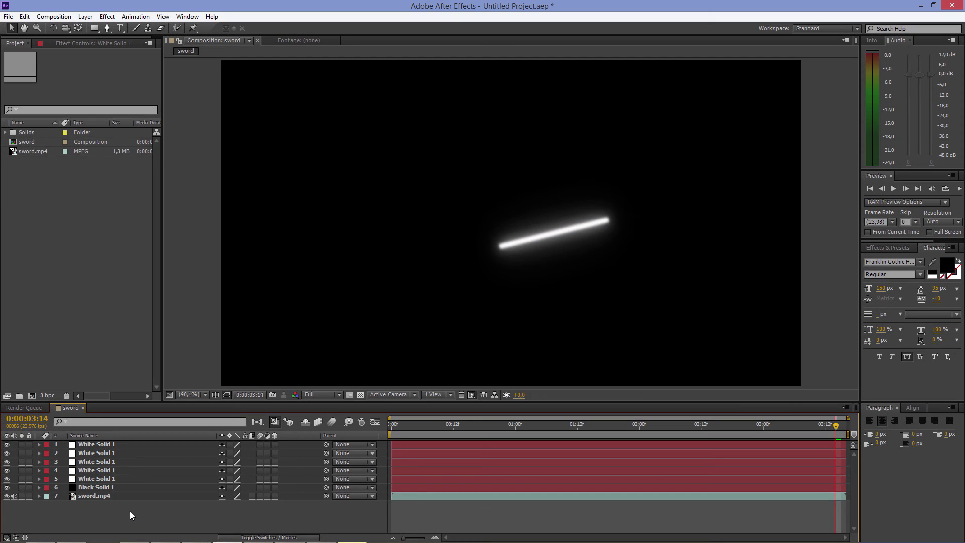
pyautogui.click(27, 152)
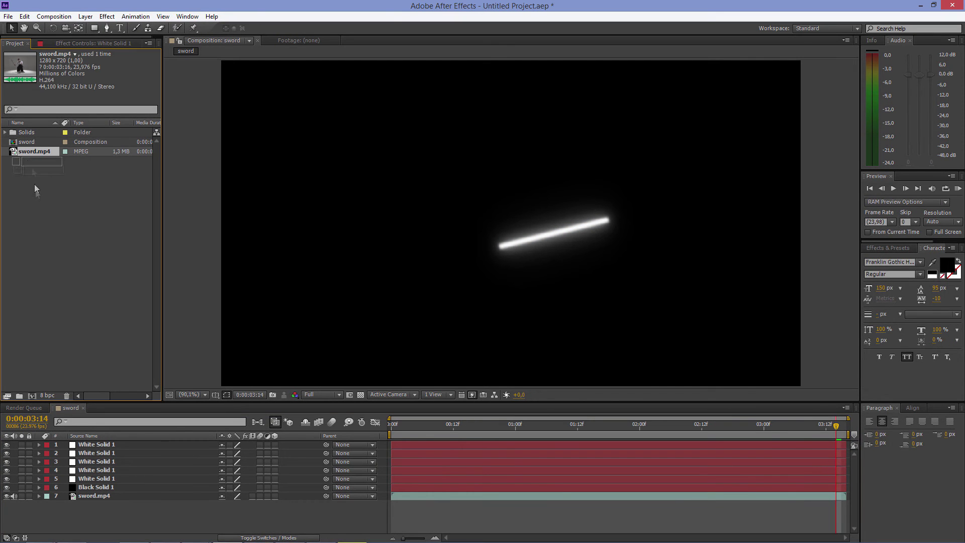
pyautogui.moveTo(33, 394); pyautogui.dragTo(32, 393)
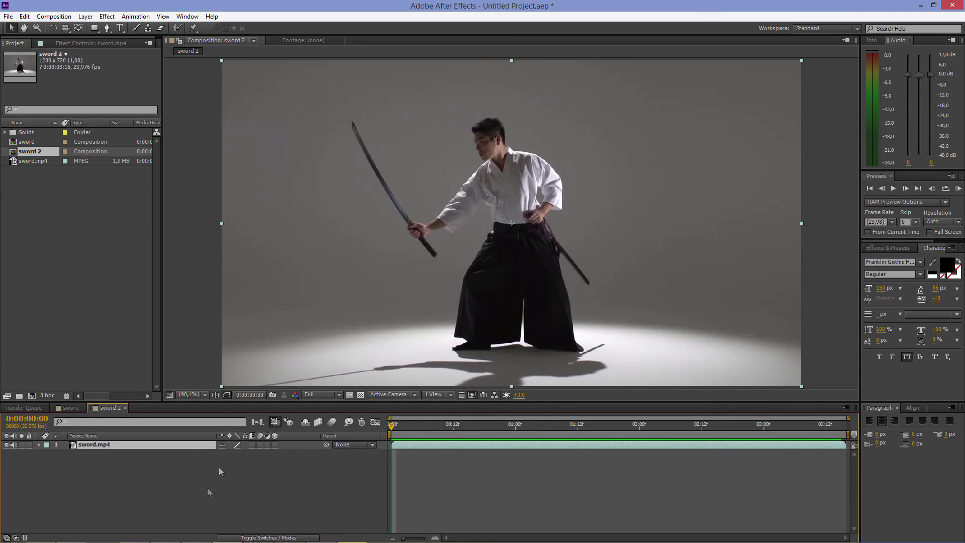
pyautogui.scroll(-2, 421, 272)
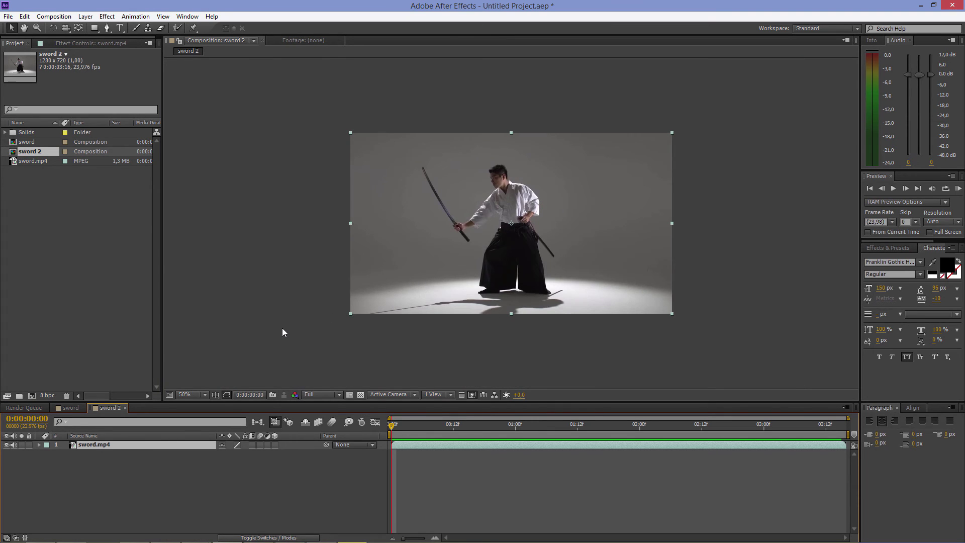
pyautogui.moveTo(28, 142)
pyautogui.mouseDown()
pyautogui.moveTo(454, 230)
pyautogui.moveTo(515, 226)
pyautogui.mouseUp()
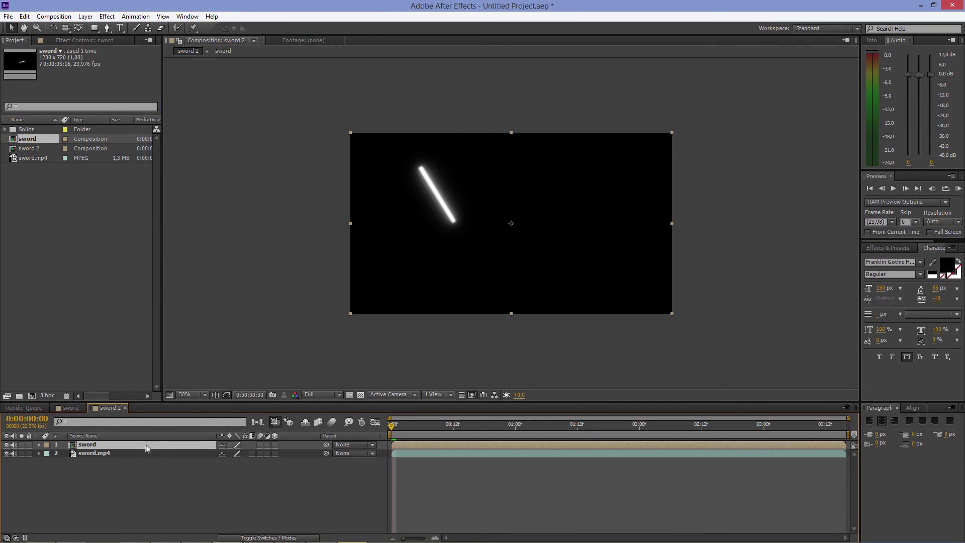
# Step: Set the nested sword layer to Screen blending and open the Effects & Presets search
pyautogui.rightClick(141, 447)
pyautogui.moveTo(254, 195)
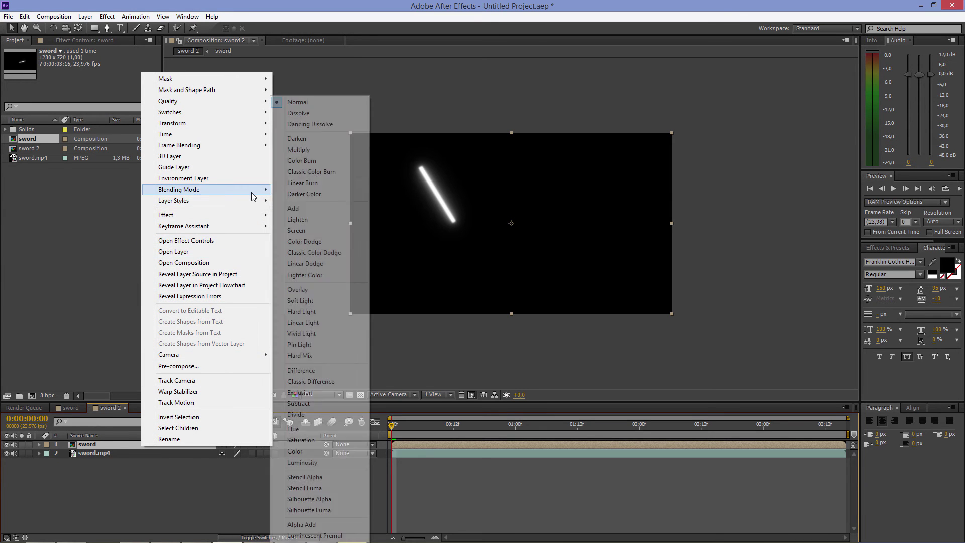
pyautogui.click(316, 231)
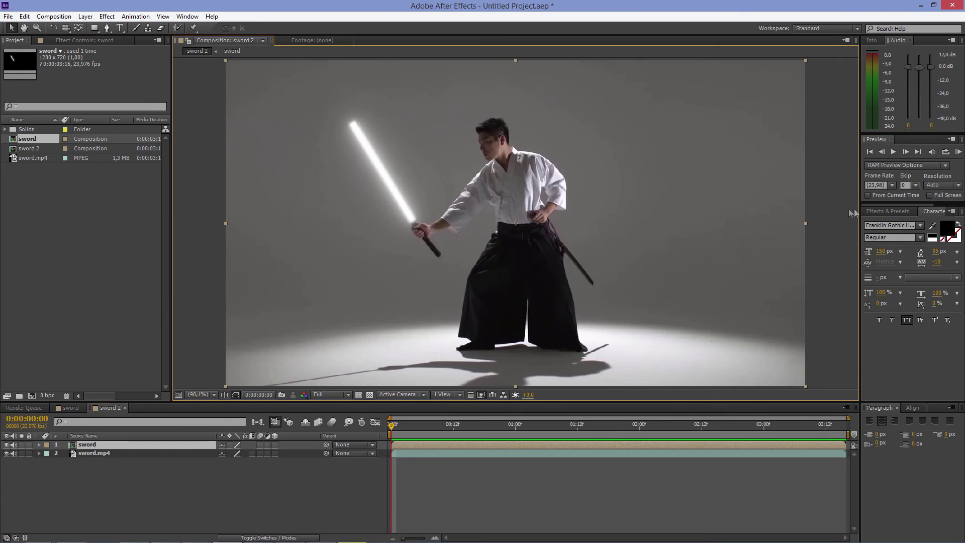
pyautogui.click(888, 212)
pyautogui.click(889, 221)
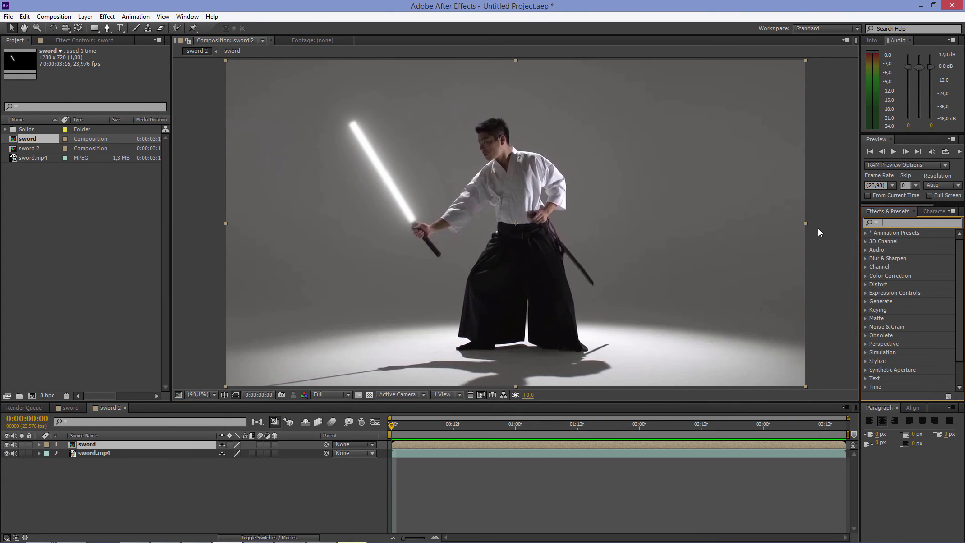
# Step: Apply Color Balance to the sword layer: Hilight Blue 100, Midtone Blue raised, Shadow Blue 24
pyautogui.write('color balance')
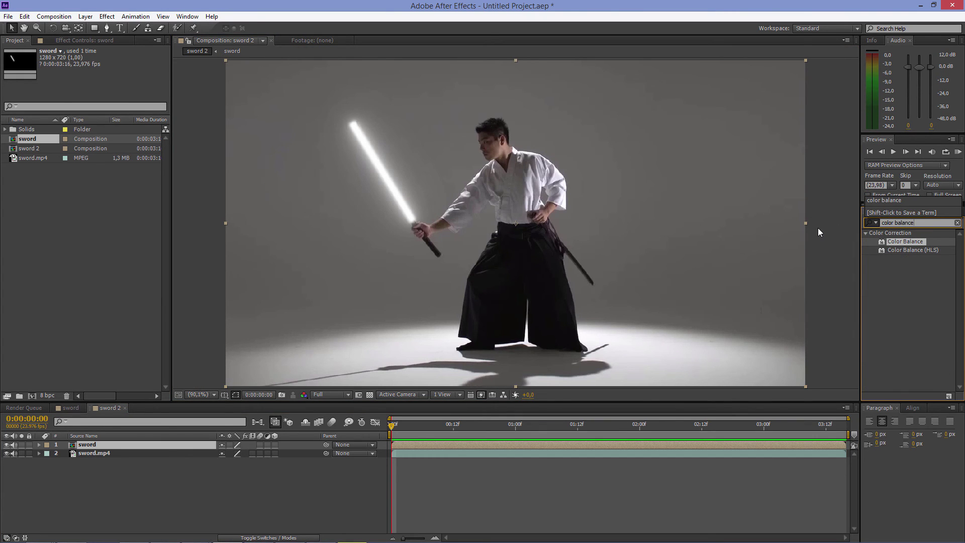
pyautogui.moveTo(901, 244); pyautogui.dragTo(112, 443)
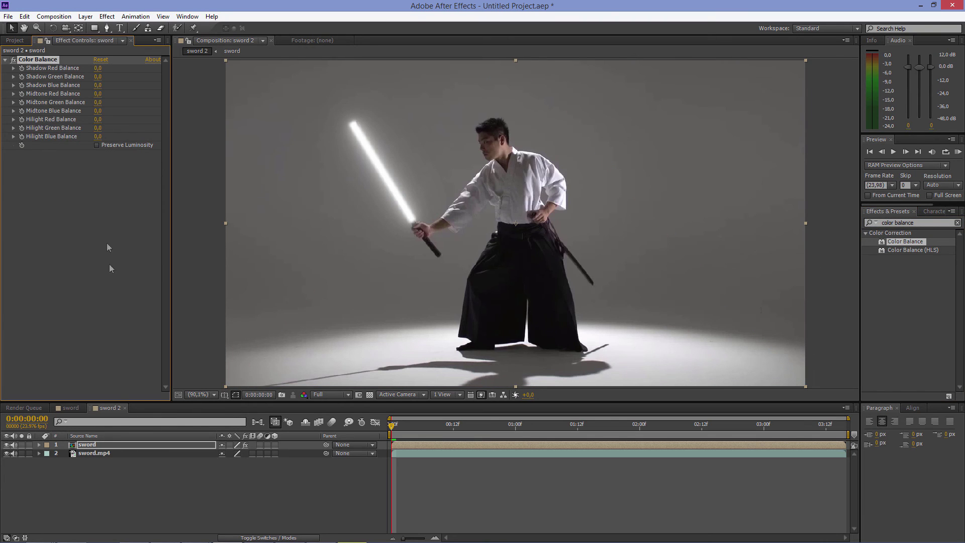
pyautogui.click(97, 136)
pyautogui.write('100')
pyautogui.press('Return')
pyautogui.moveTo(99, 110); pyautogui.dragTo(160, 110)
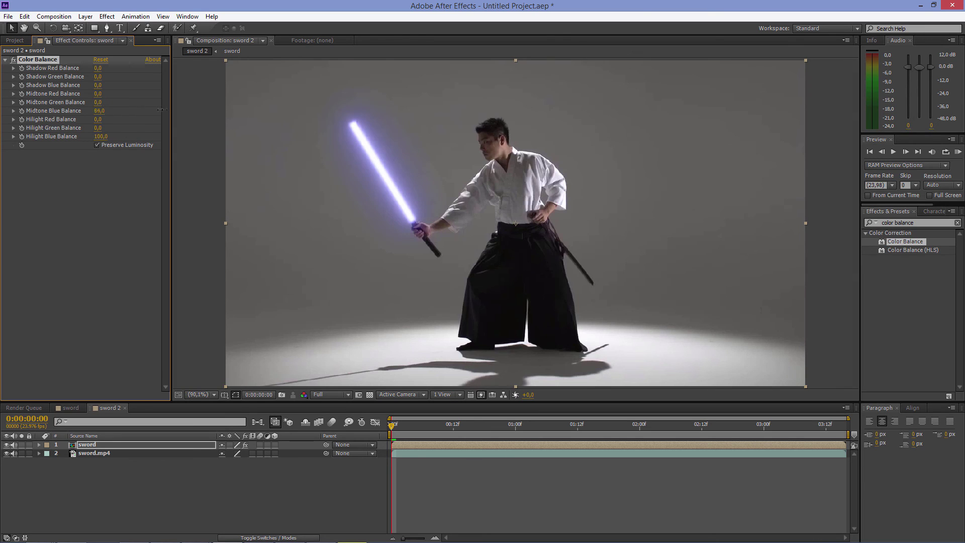
pyautogui.moveTo(99, 85); pyautogui.dragTo(113, 86)
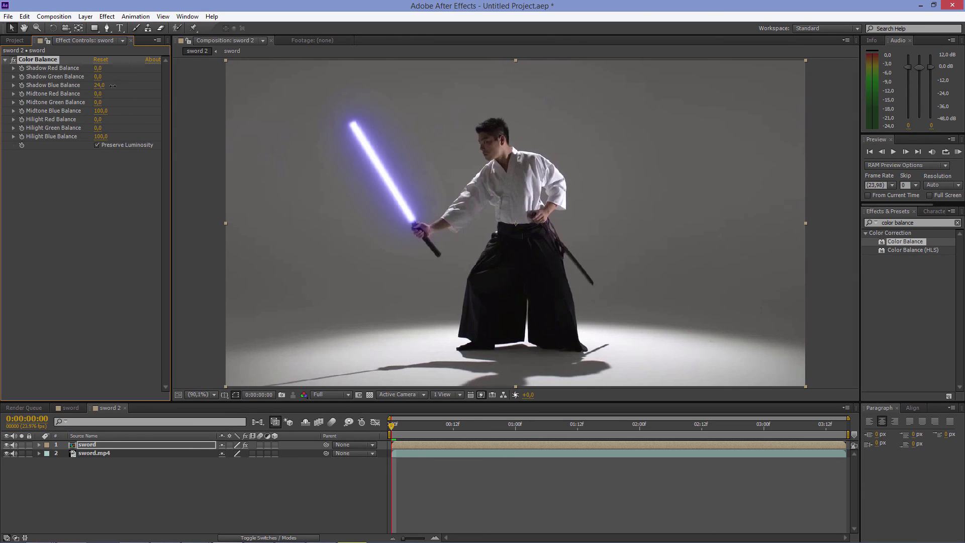